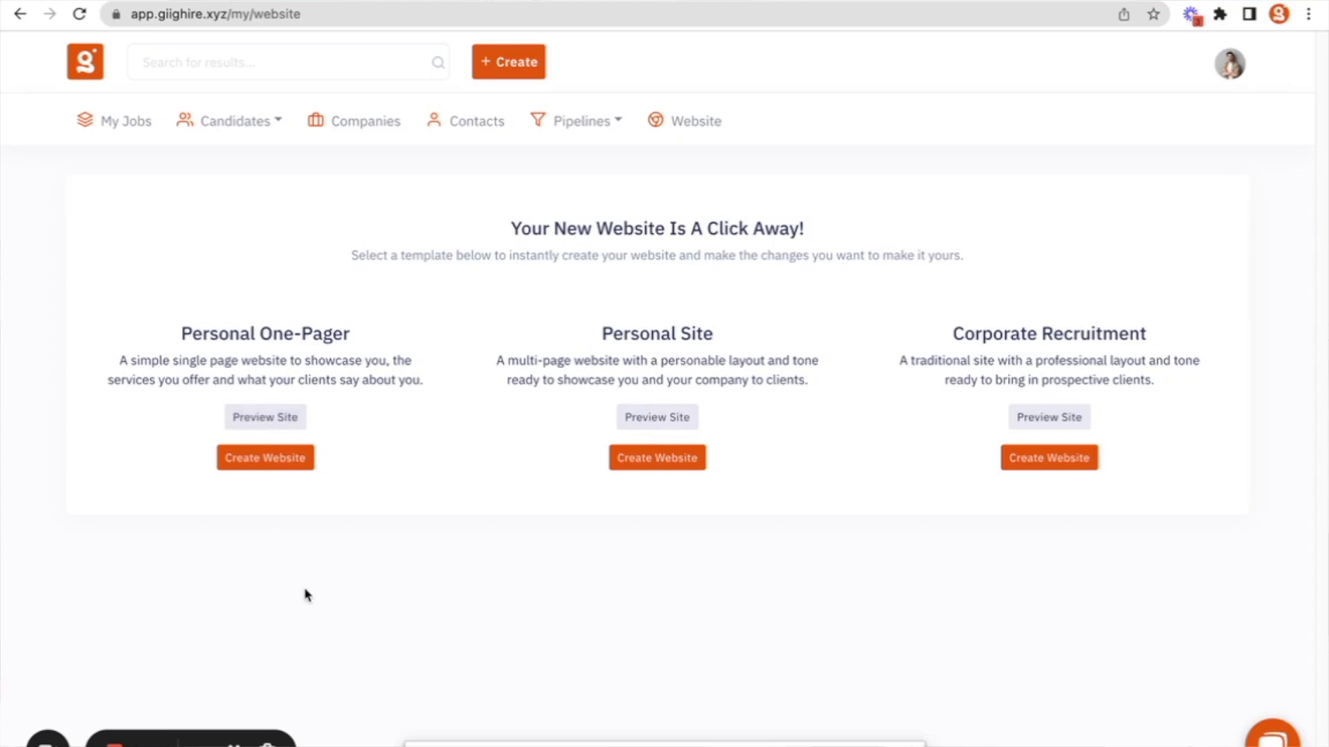
# Step: Create a site from the Personal One-Pager template, review the page, and view its settings
pyautogui.click(290, 466)
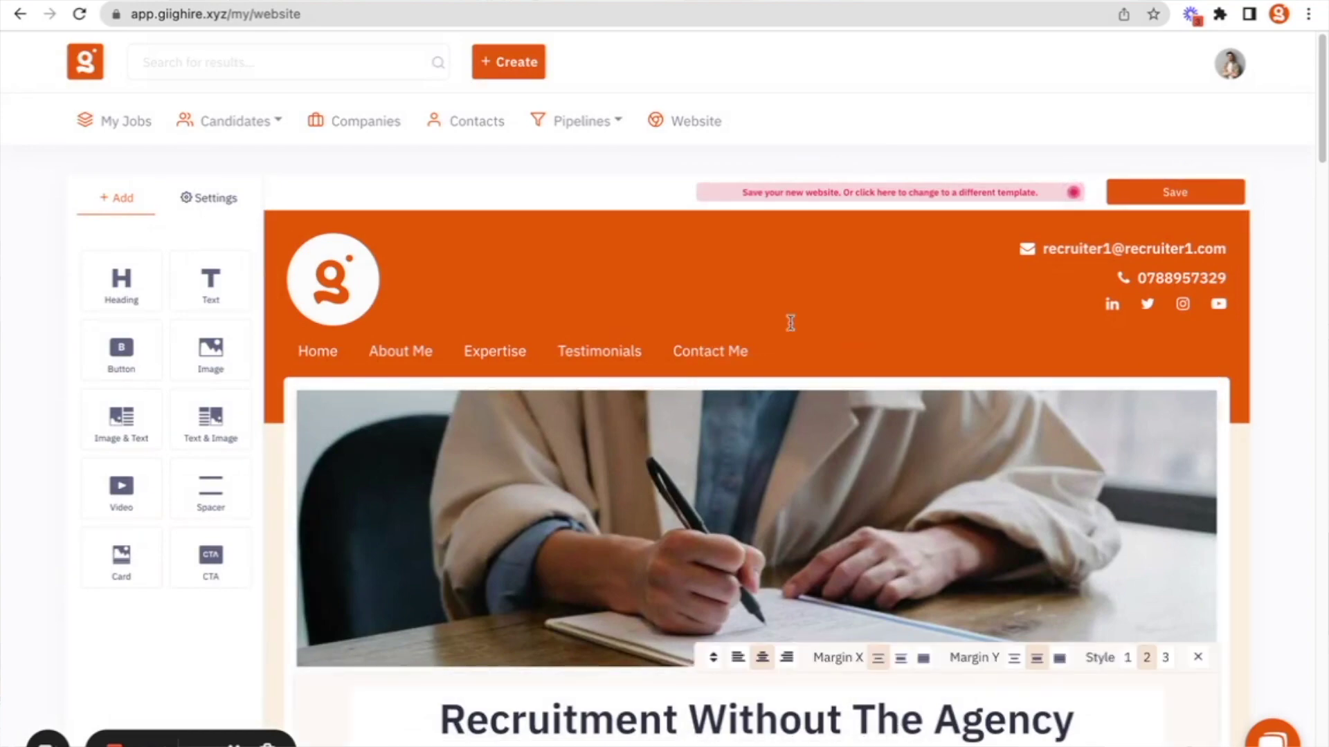
pyautogui.scroll(-10, 791, 324)
pyautogui.scroll(-2, 790, 323)
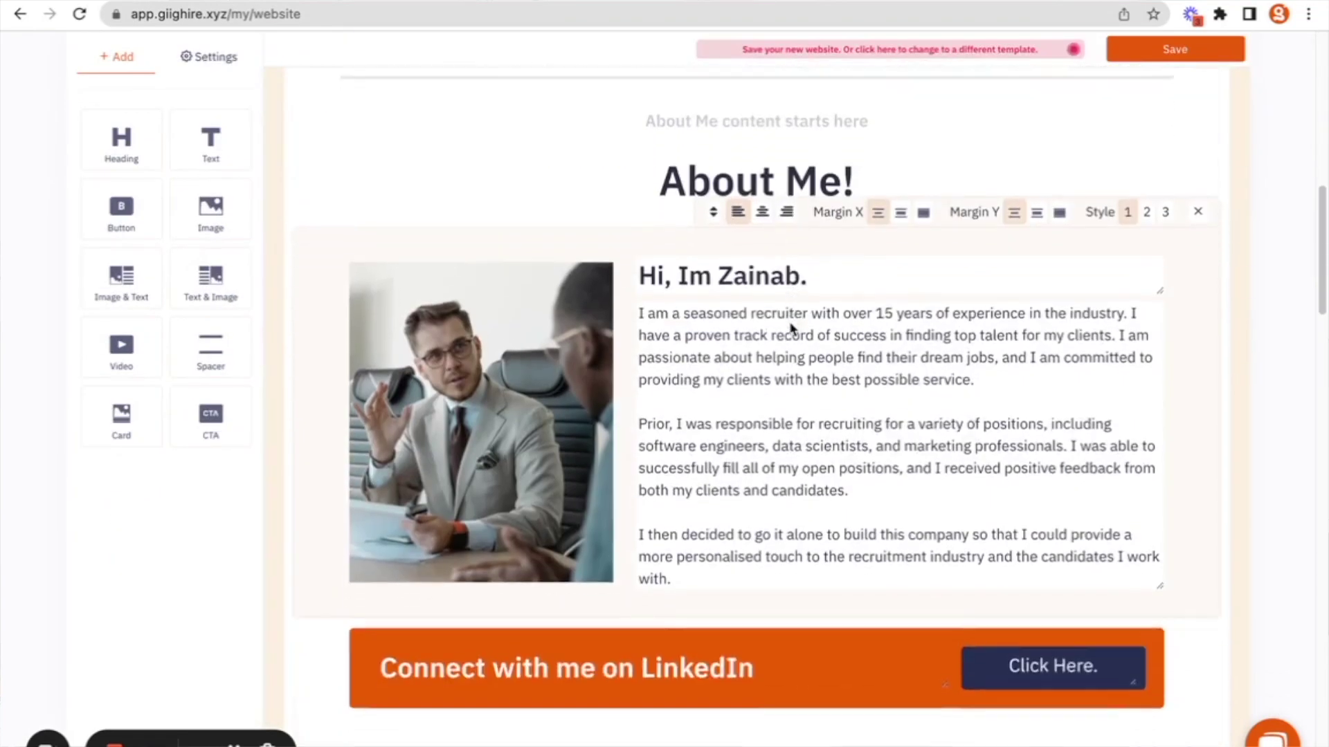
pyautogui.scroll(-3, 791, 323)
pyautogui.scroll(-2, 790, 324)
pyautogui.scroll(-2, 790, 322)
pyautogui.scroll(-1, 790, 322)
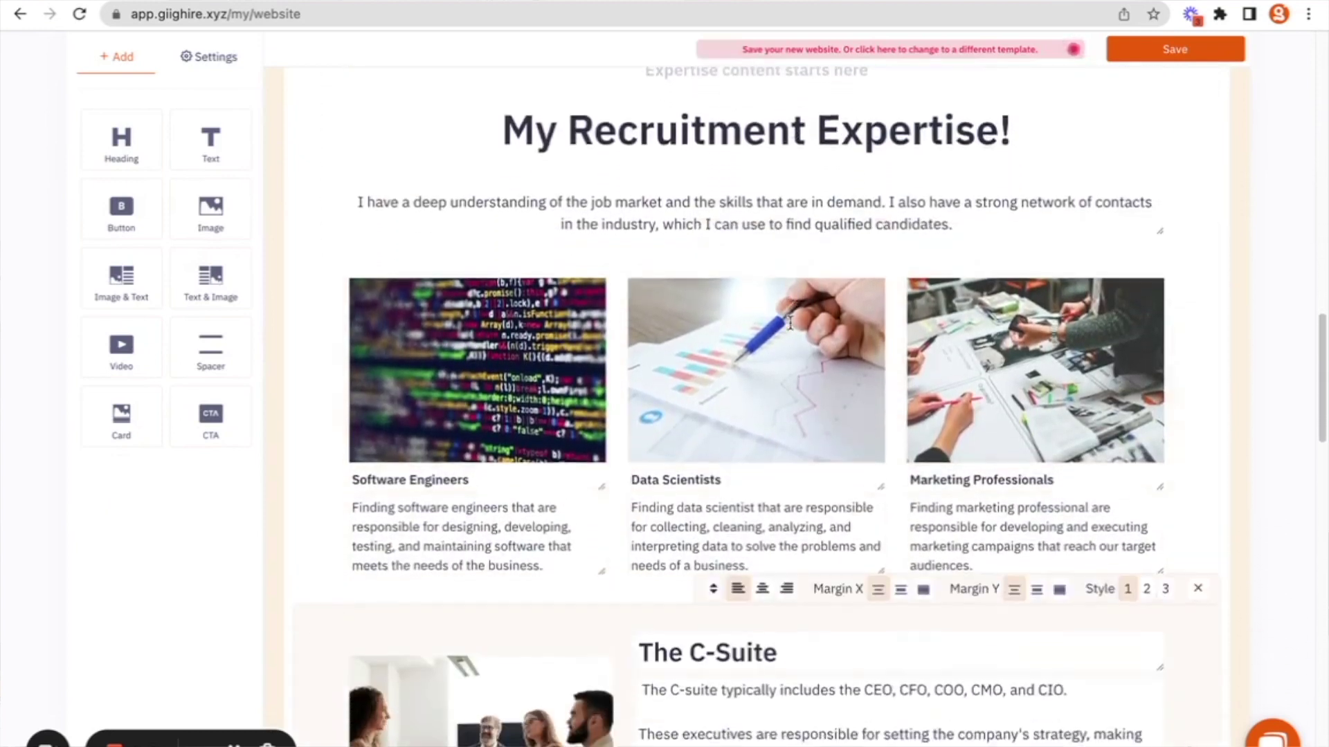
pyautogui.scroll(-1, 791, 329)
pyautogui.scroll(-1, 791, 329)
pyautogui.scroll(-2, 792, 330)
pyautogui.scroll(-1, 792, 330)
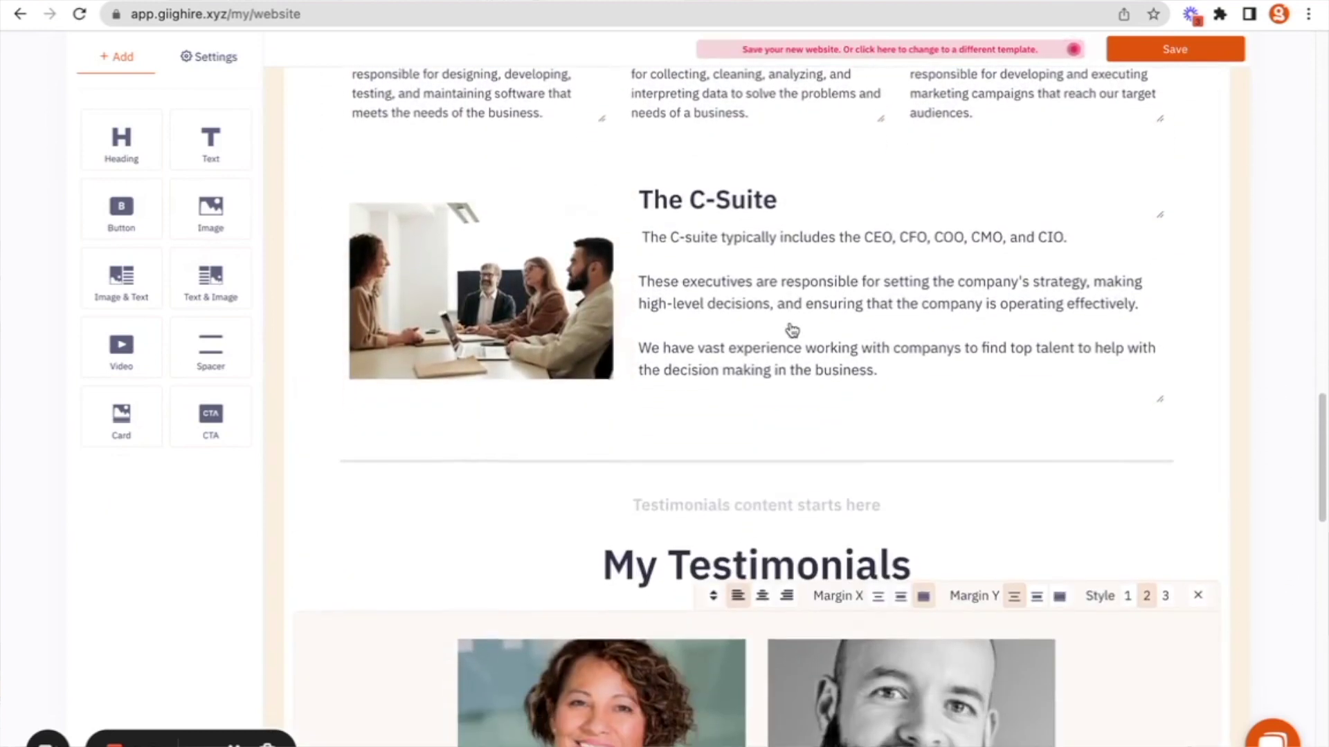
pyautogui.scroll(-2, 791, 330)
pyautogui.scroll(-2, 791, 330)
pyautogui.scroll(-2, 792, 329)
pyautogui.scroll(15, 792, 330)
pyautogui.scroll(5, 790, 323)
pyautogui.scroll(2, 790, 324)
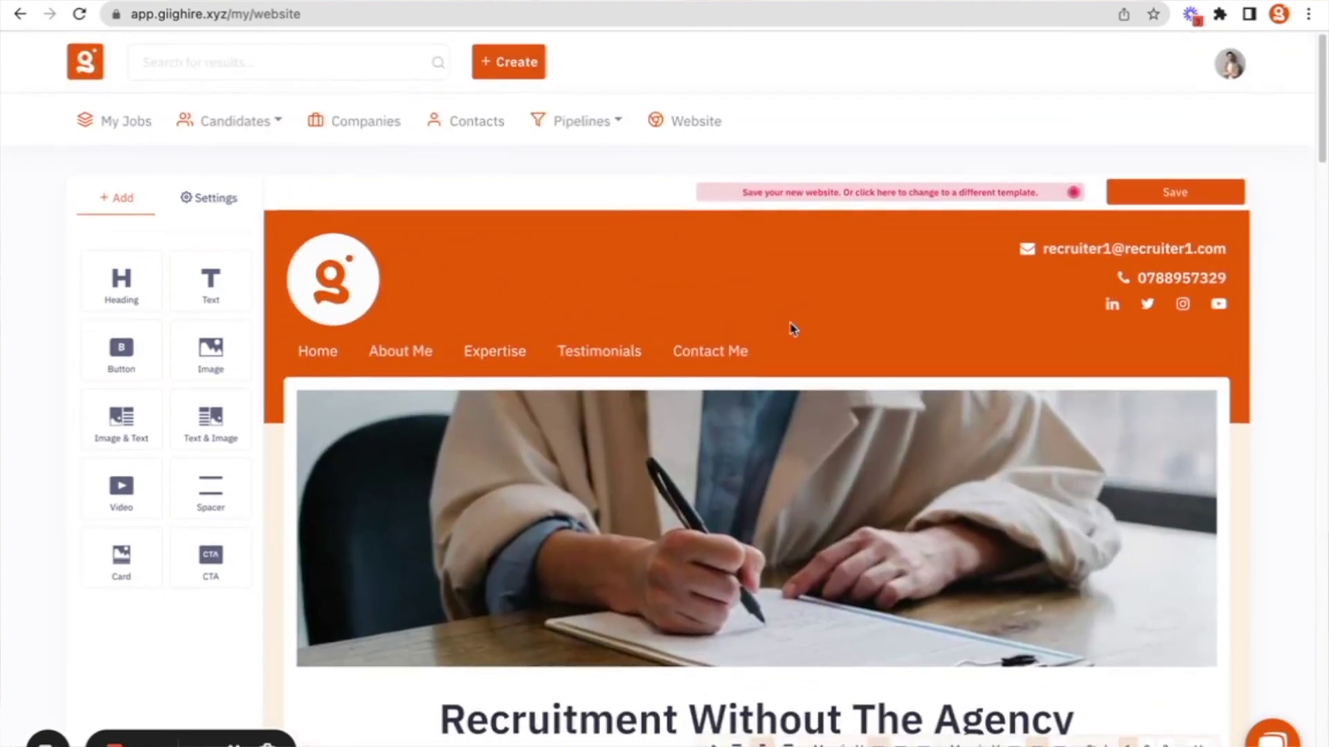
pyautogui.click(209, 200)
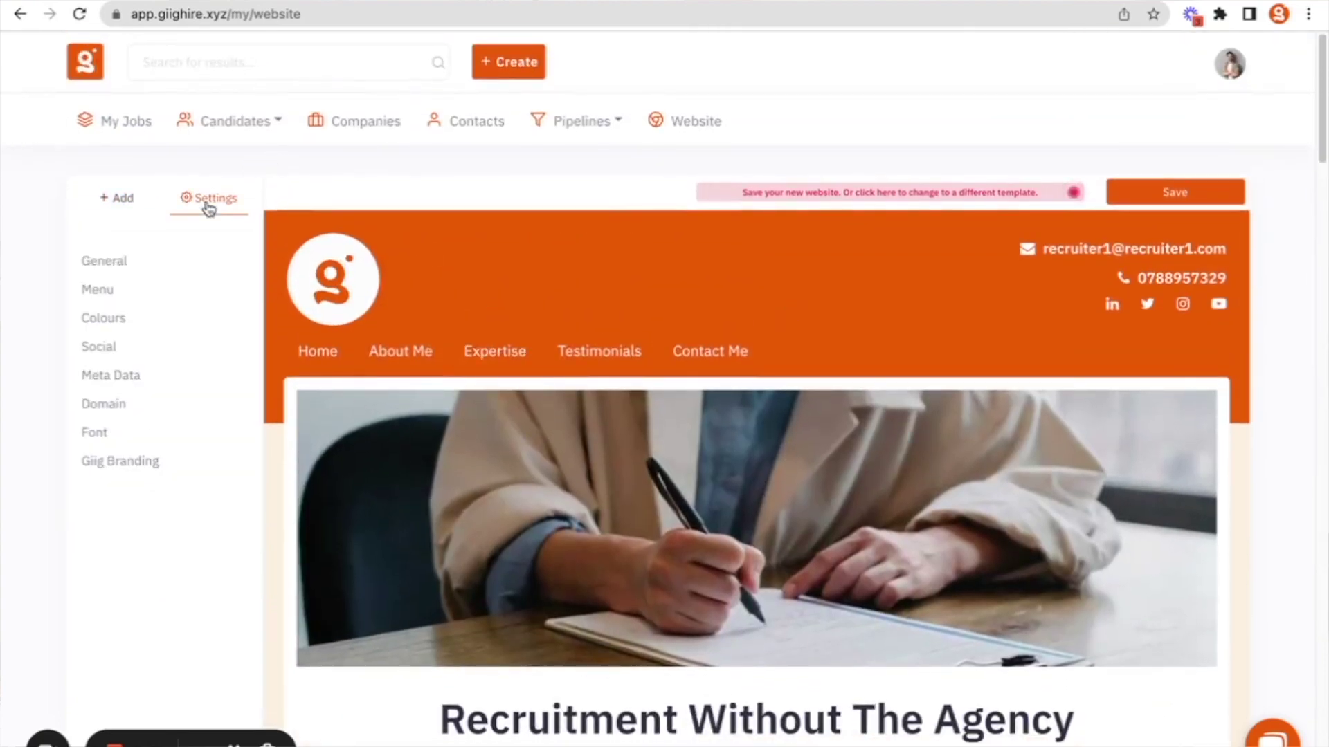
pyautogui.scroll(-1, 195, 294)
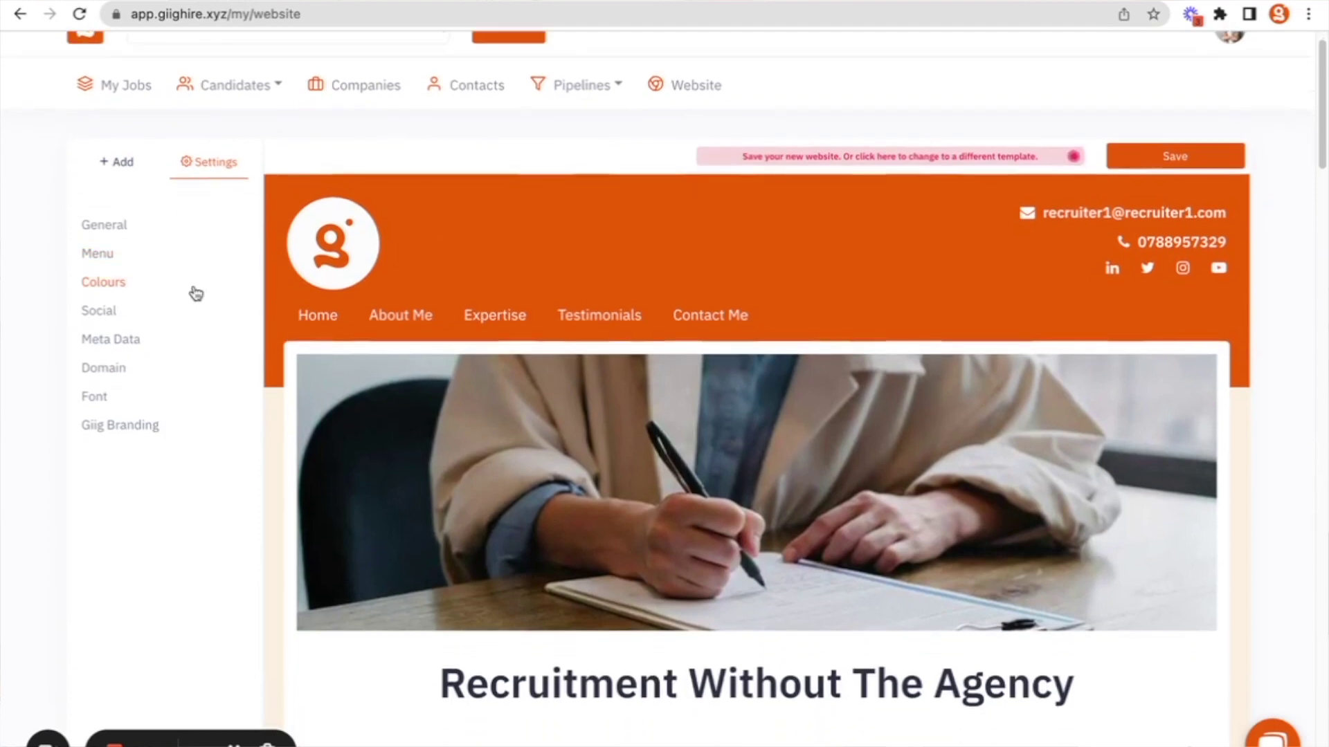
# Step: Choose Header Style 2 and Menu Style 2, keeping Logo Style 1 after trying Style 2
pyautogui.click(119, 226)
pyautogui.scroll(-1, 183, 382)
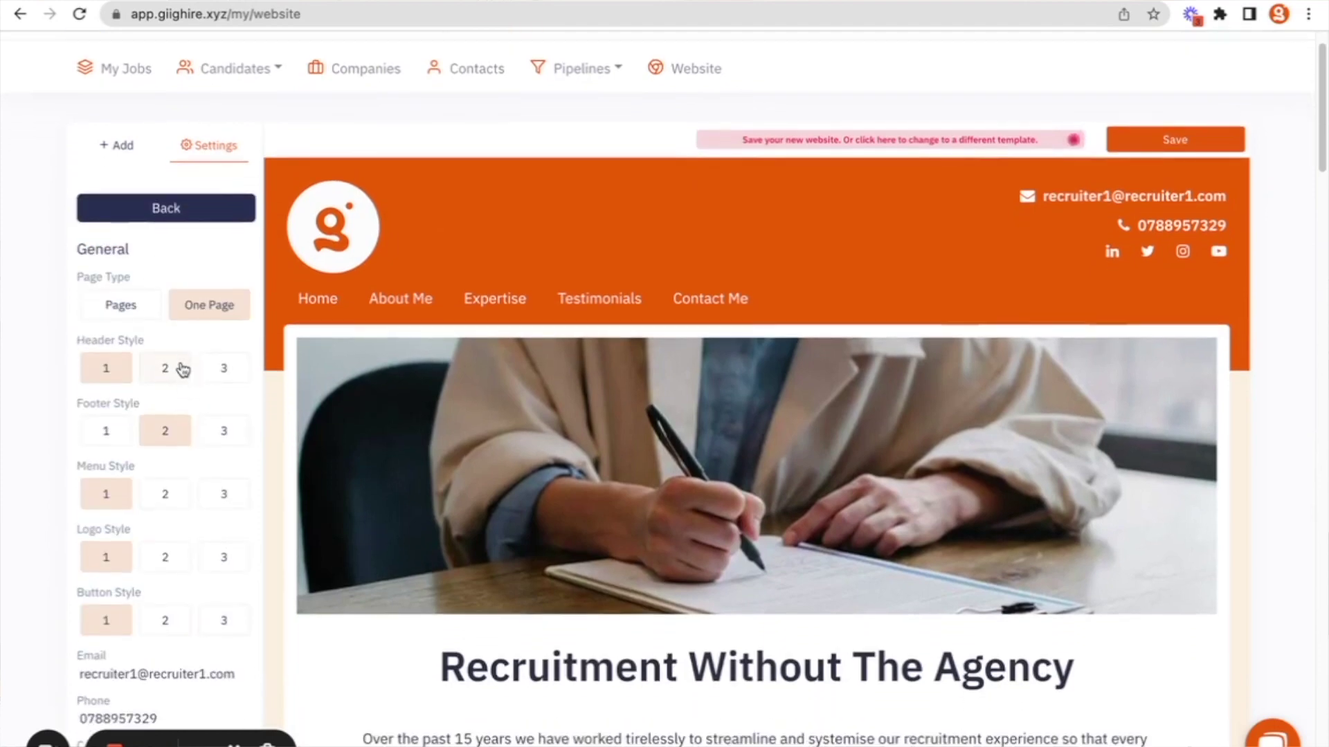
pyautogui.scroll(-1, 172, 363)
pyautogui.click(166, 367)
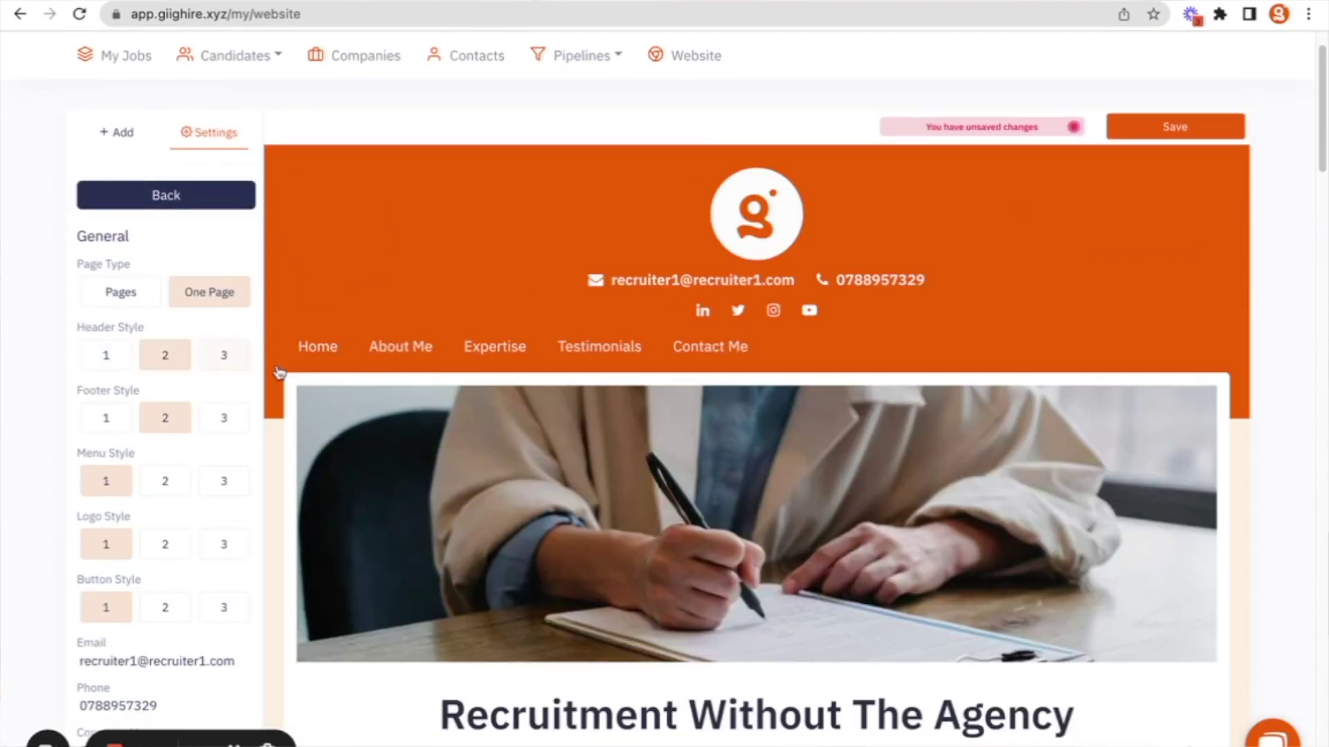
pyautogui.click(220, 359)
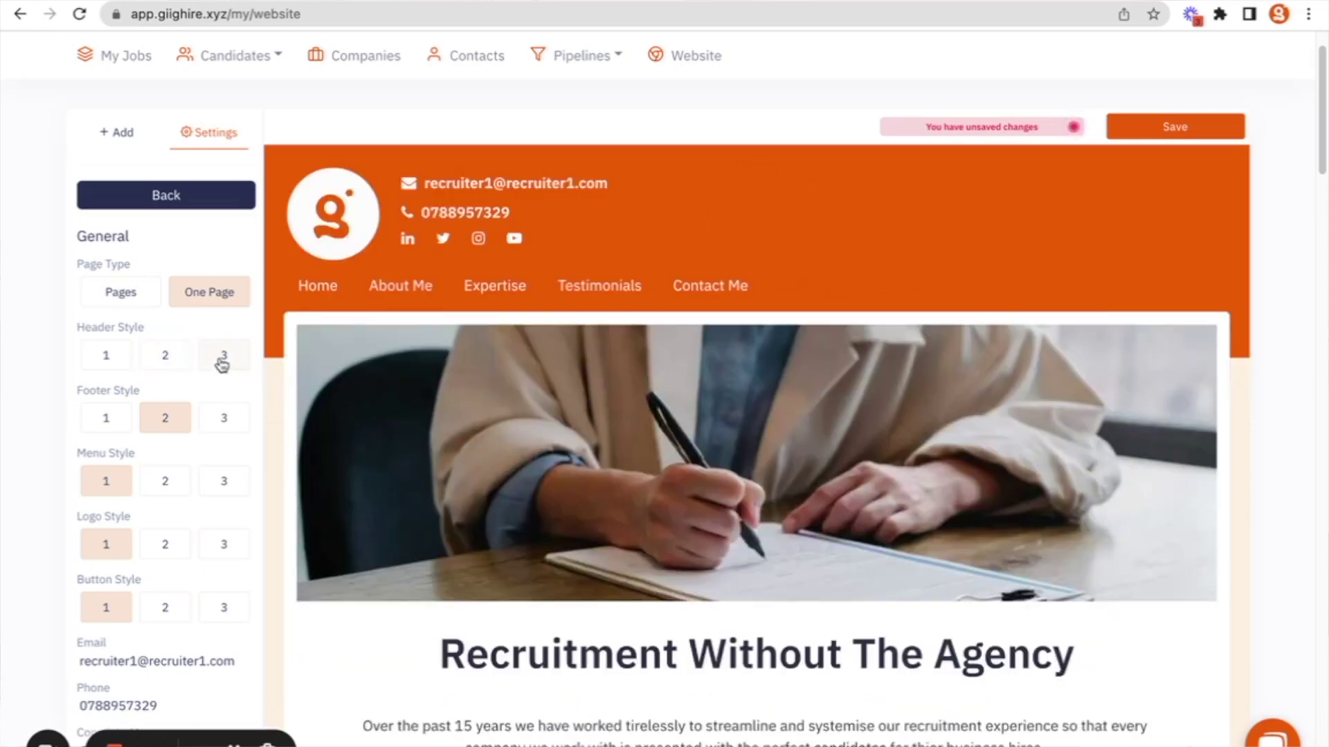
pyautogui.click(163, 359)
pyautogui.click(117, 358)
pyautogui.click(166, 357)
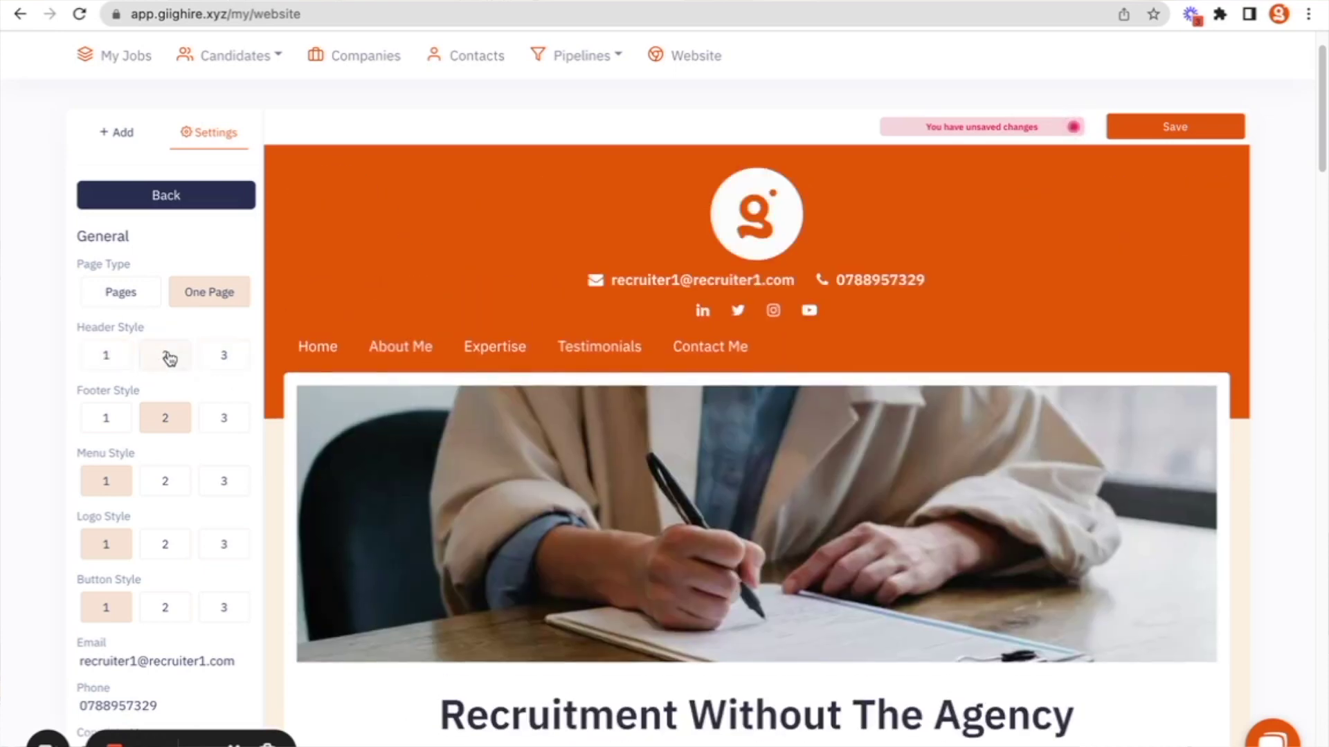
pyautogui.scroll(-1, 169, 358)
pyautogui.scroll(-1, 174, 395)
pyautogui.click(166, 434)
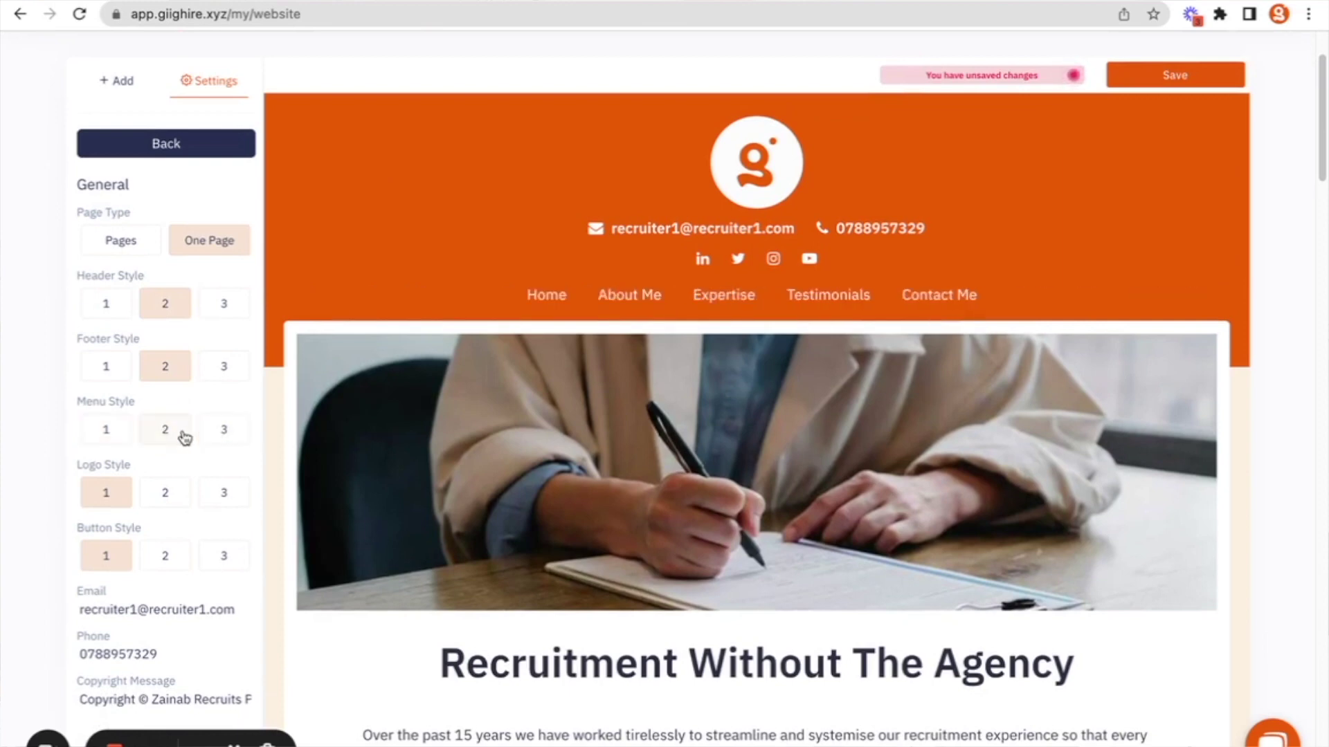
pyautogui.scroll(-1, 184, 437)
pyautogui.click(170, 481)
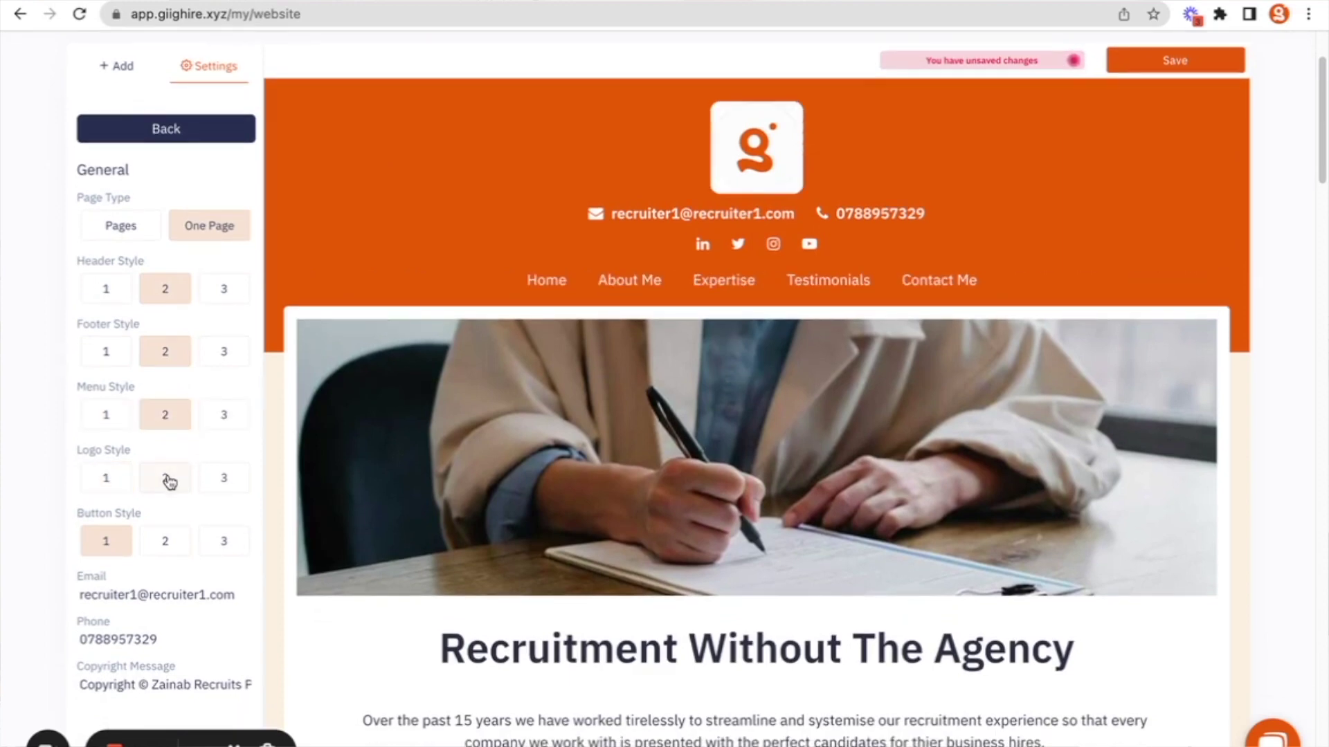
pyautogui.click(167, 482)
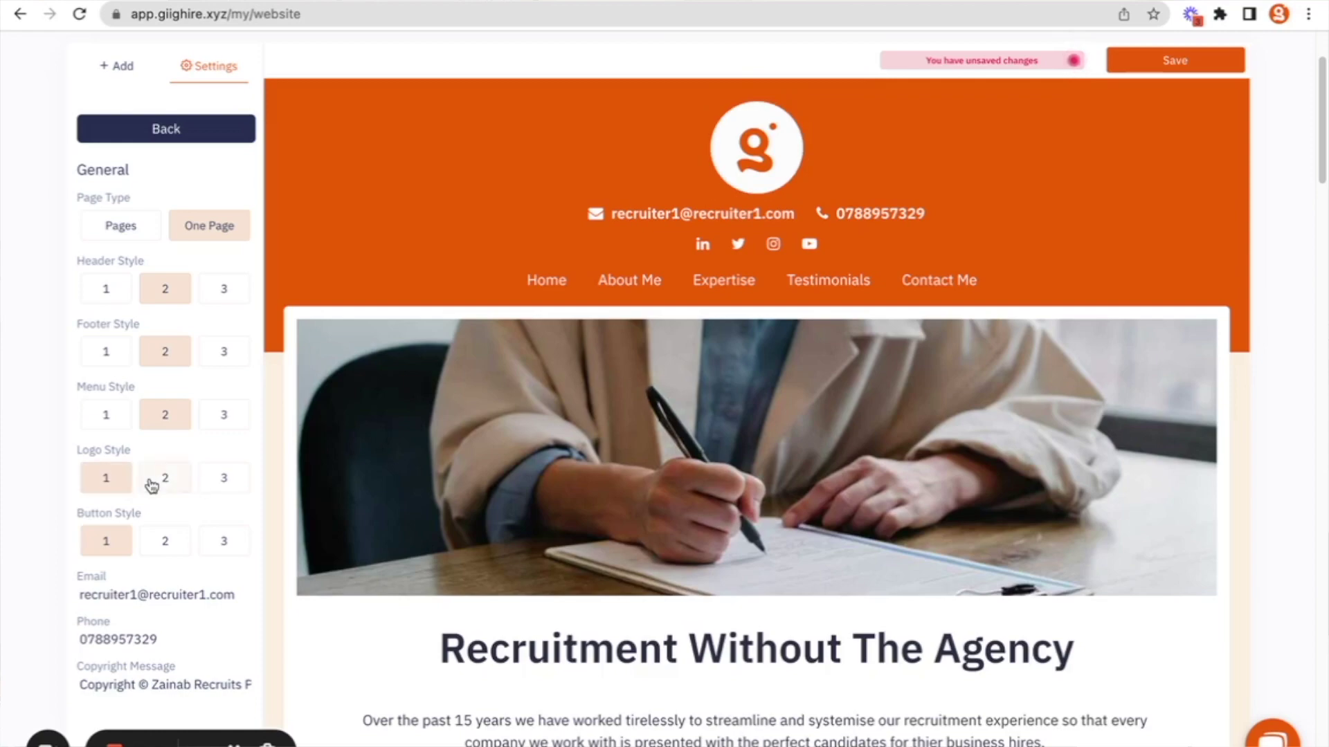
pyautogui.scroll(-3, 112, 485)
# Step: Check the LinkedIn banner link and set Button Style 2 for pill-shaped rounded buttons
pyautogui.click(104, 531)
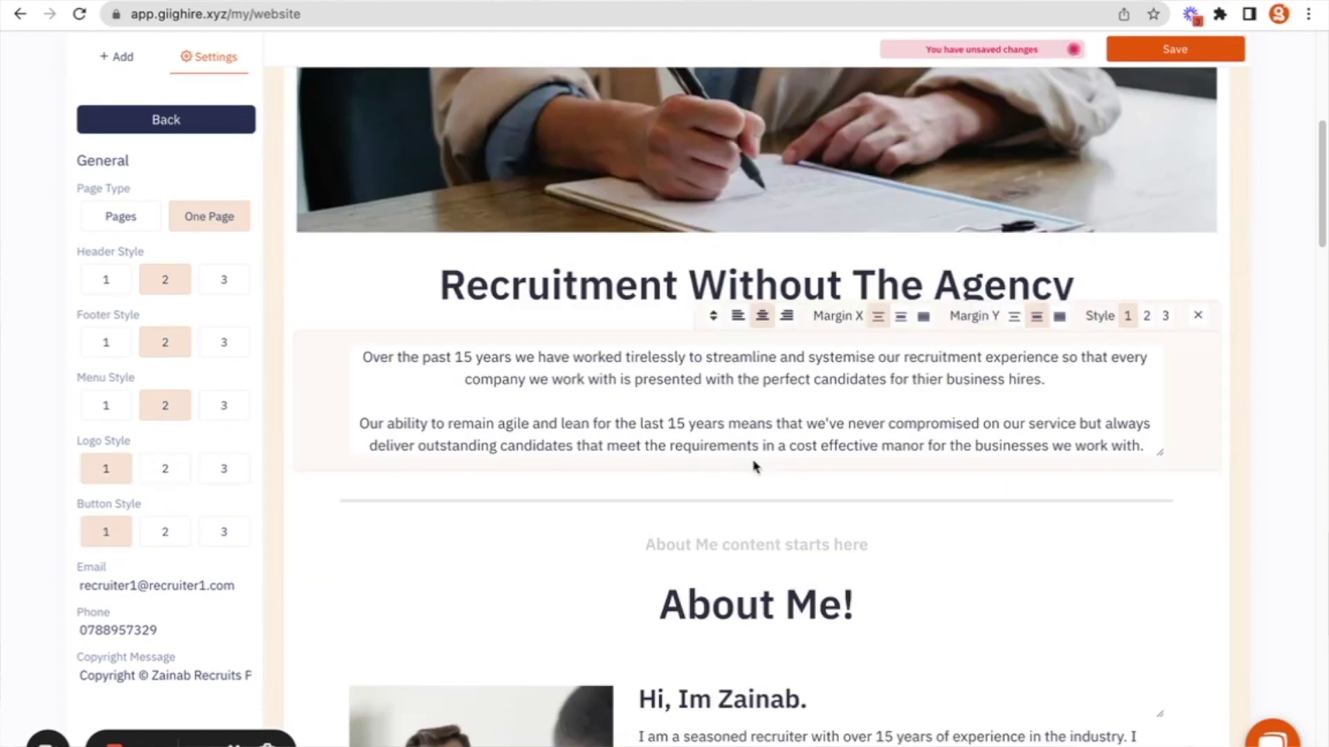
pyautogui.scroll(-3, 748, 311)
pyautogui.scroll(-4, 748, 457)
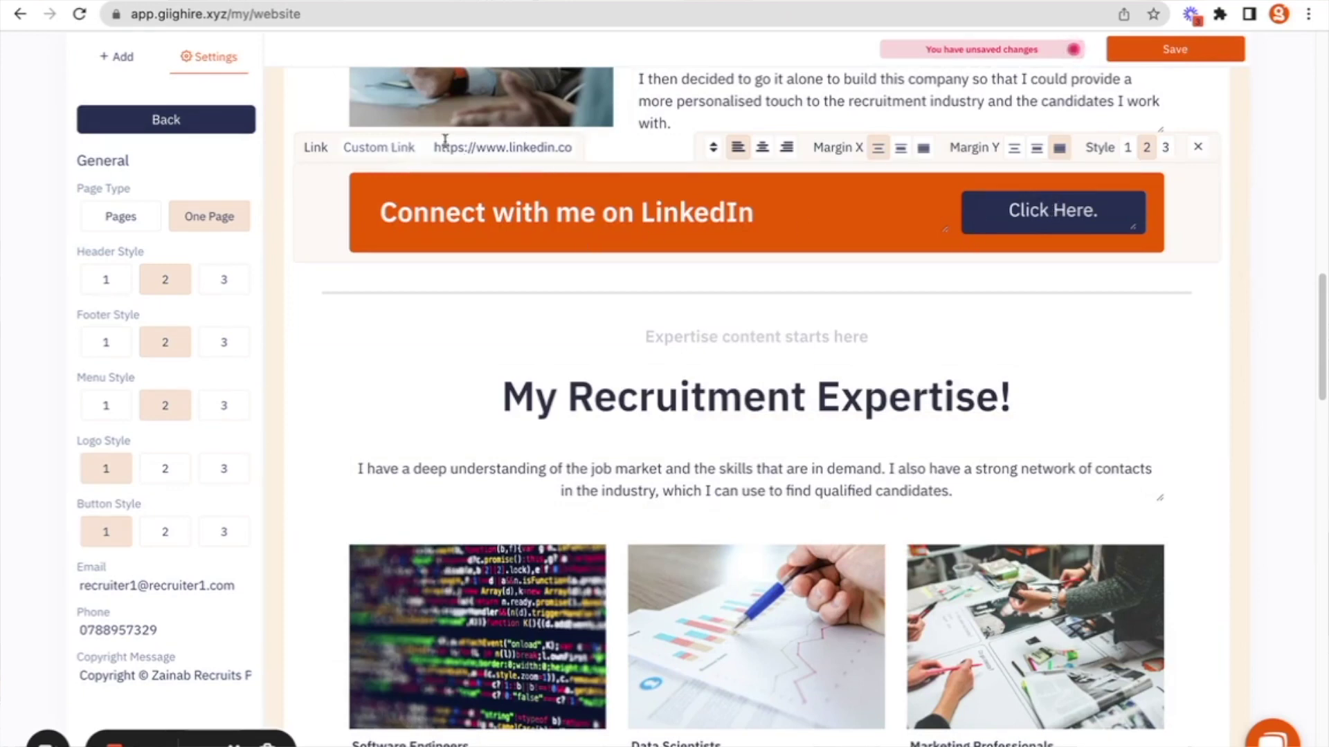
pyautogui.moveTo(439, 149); pyautogui.dragTo(575, 149)
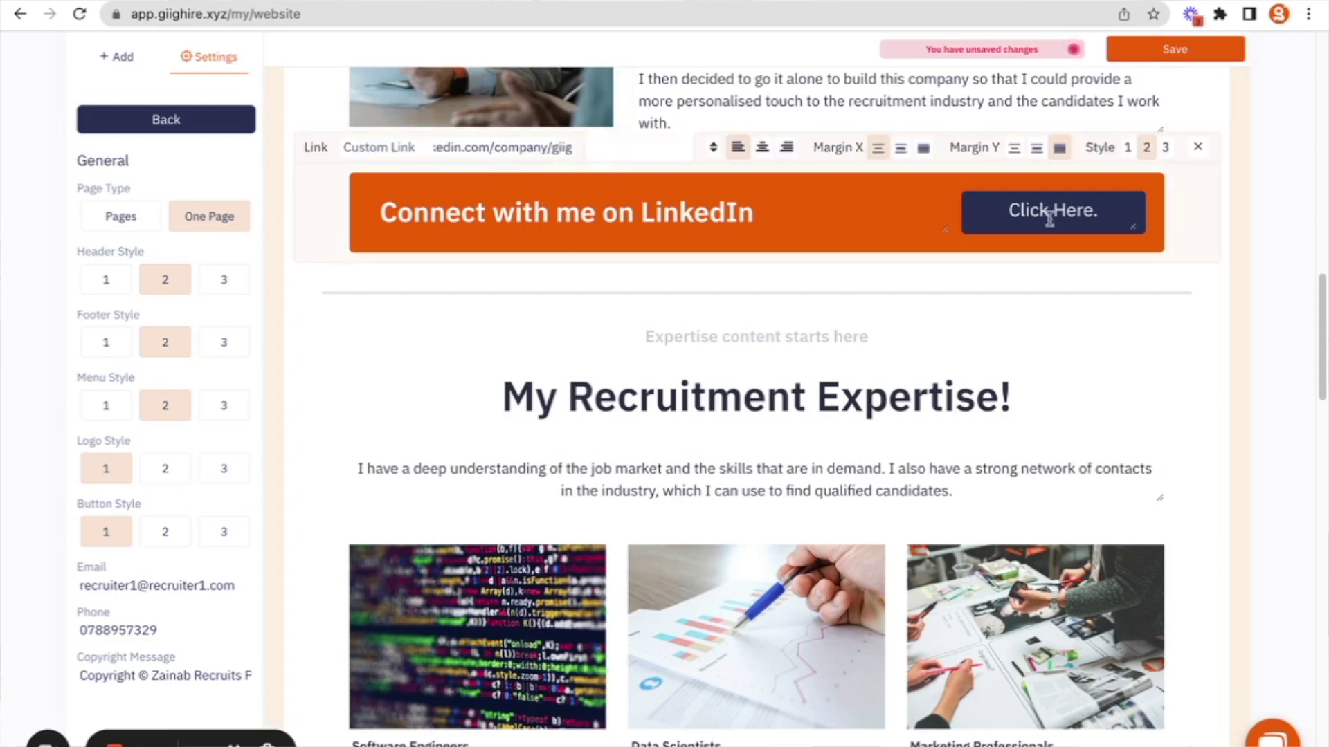
pyautogui.click(166, 534)
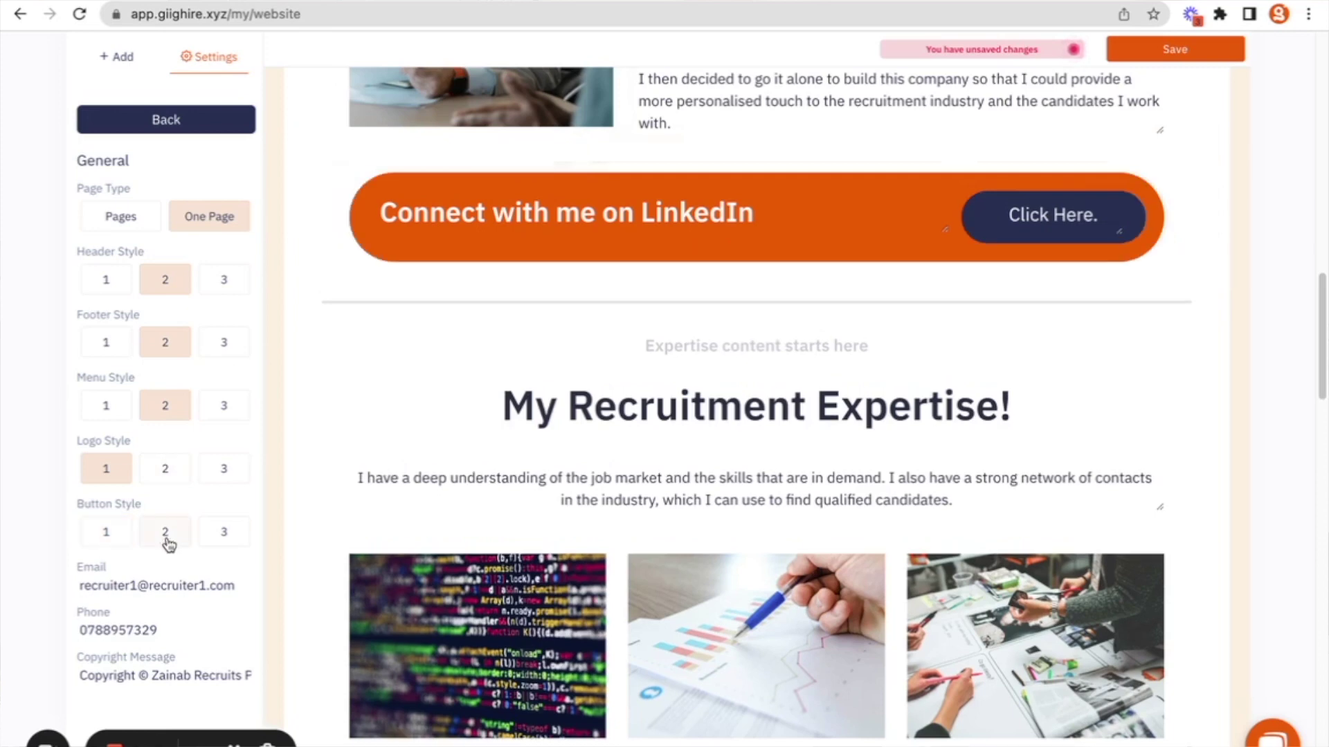
pyautogui.click(208, 535)
pyautogui.scroll(3, 125, 370)
# Step: In Menu settings, select the Testimonials page label to rename it 'Luke'
pyautogui.click(84, 124)
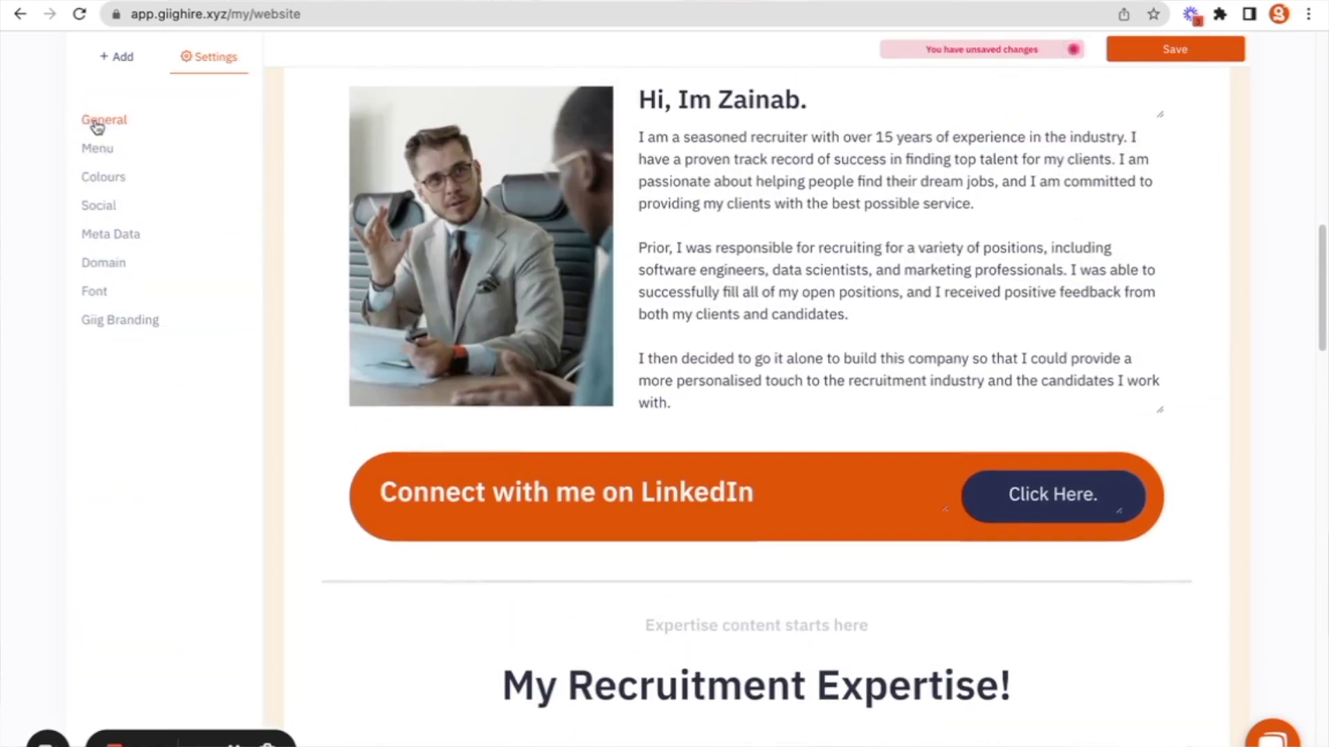
pyautogui.click(112, 150)
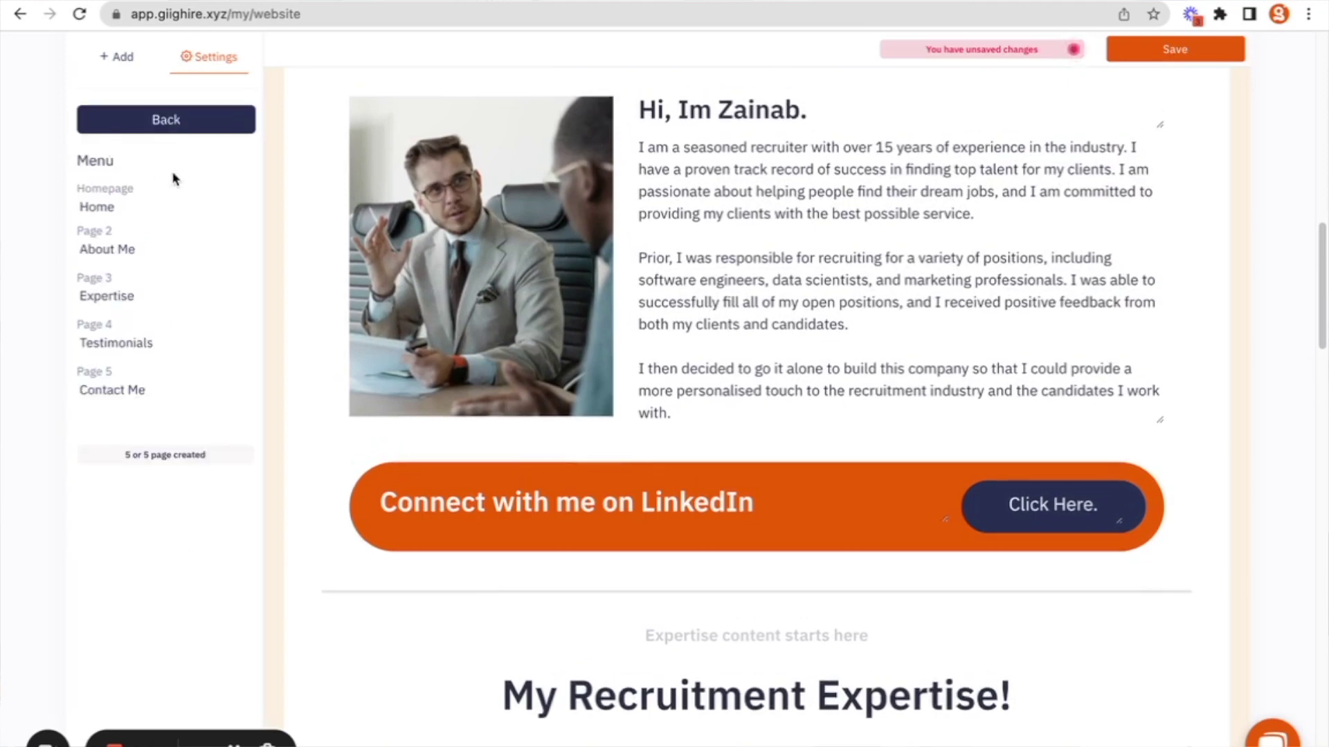
pyautogui.scroll(3, 172, 177)
pyautogui.scroll(5, 172, 177)
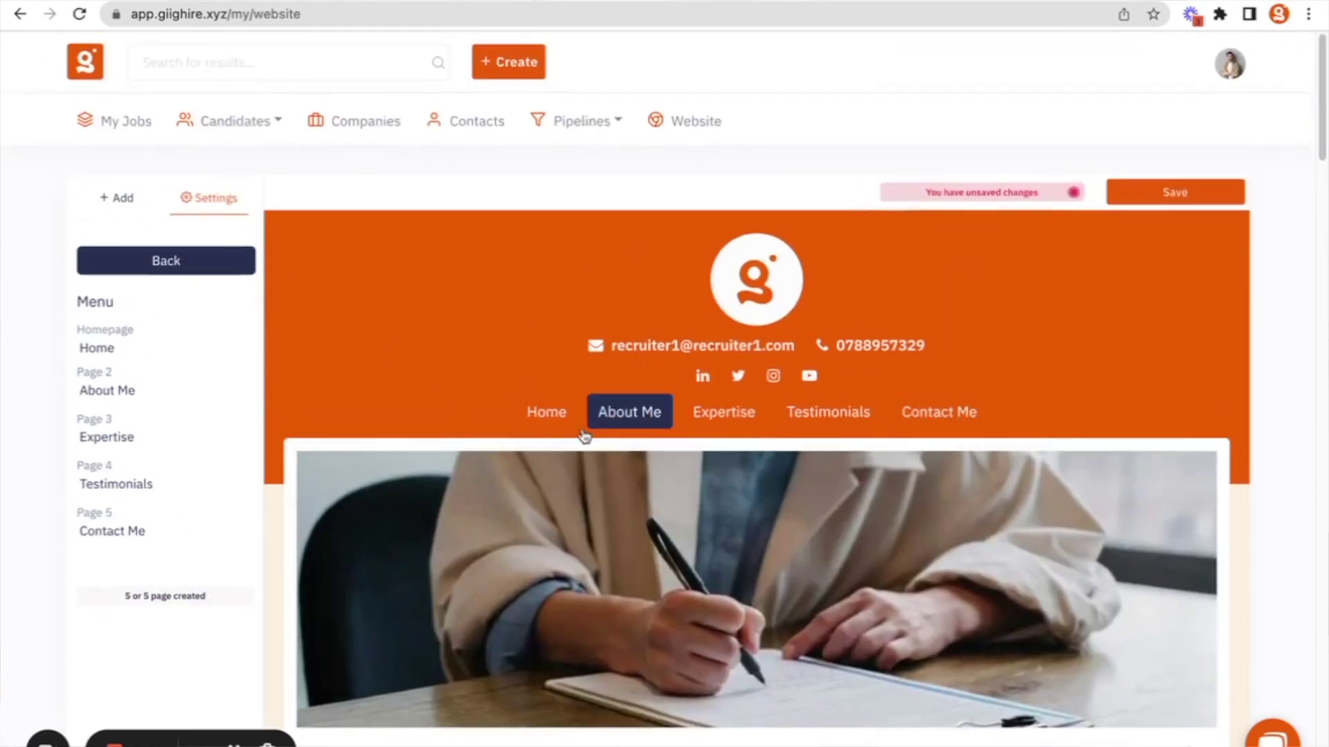
pyautogui.scroll(-2, 842, 415)
pyautogui.scroll(-5, 842, 416)
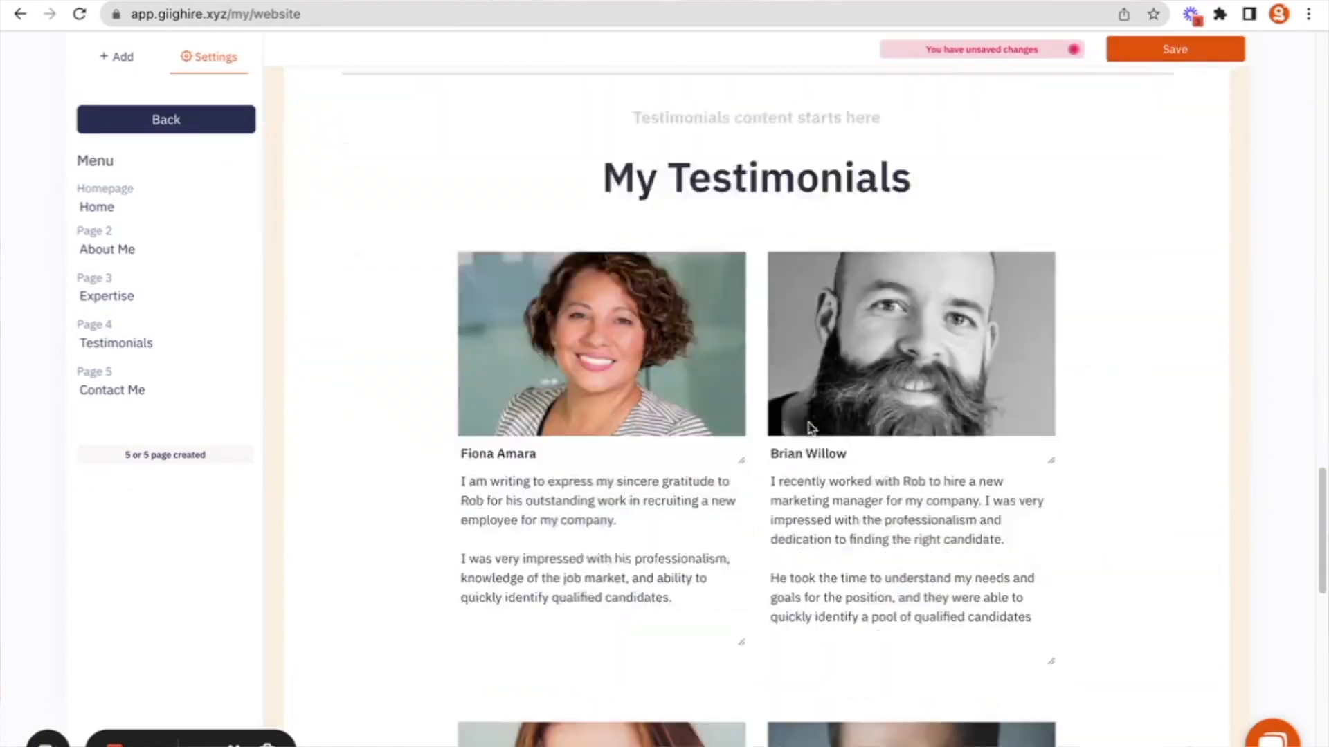
pyautogui.scroll(1, 821, 405)
pyautogui.scroll(5, 800, 396)
pyautogui.scroll(3, 772, 375)
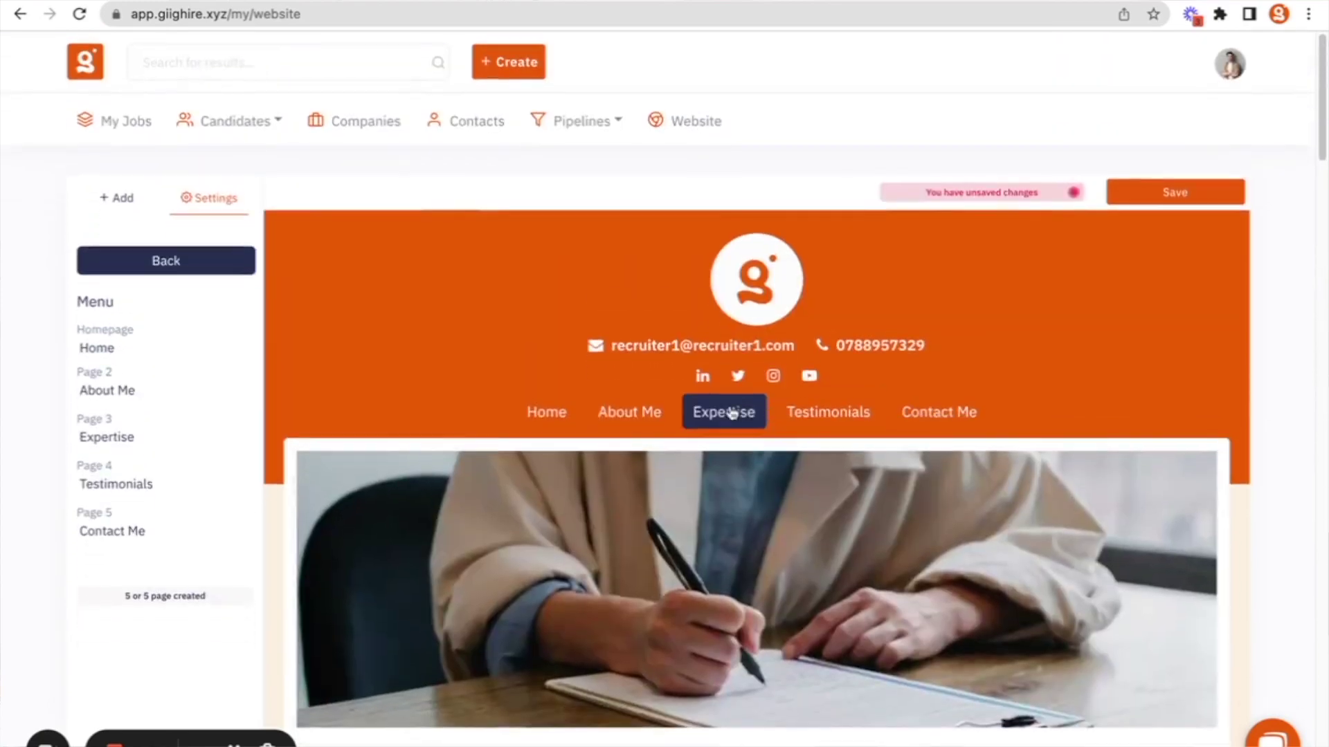
pyautogui.click(123, 483)
pyautogui.doubleClick(123, 482)
pyautogui.write('Luke')
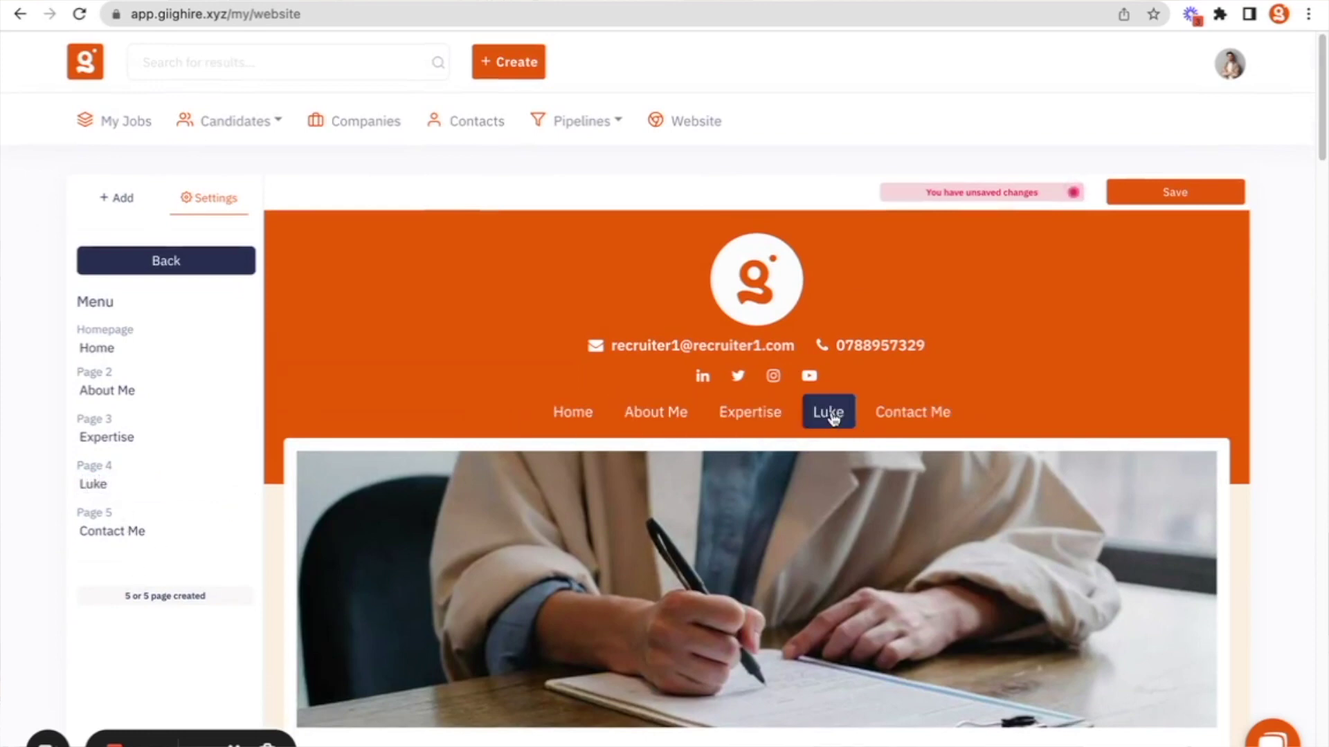
pyautogui.click(117, 267)
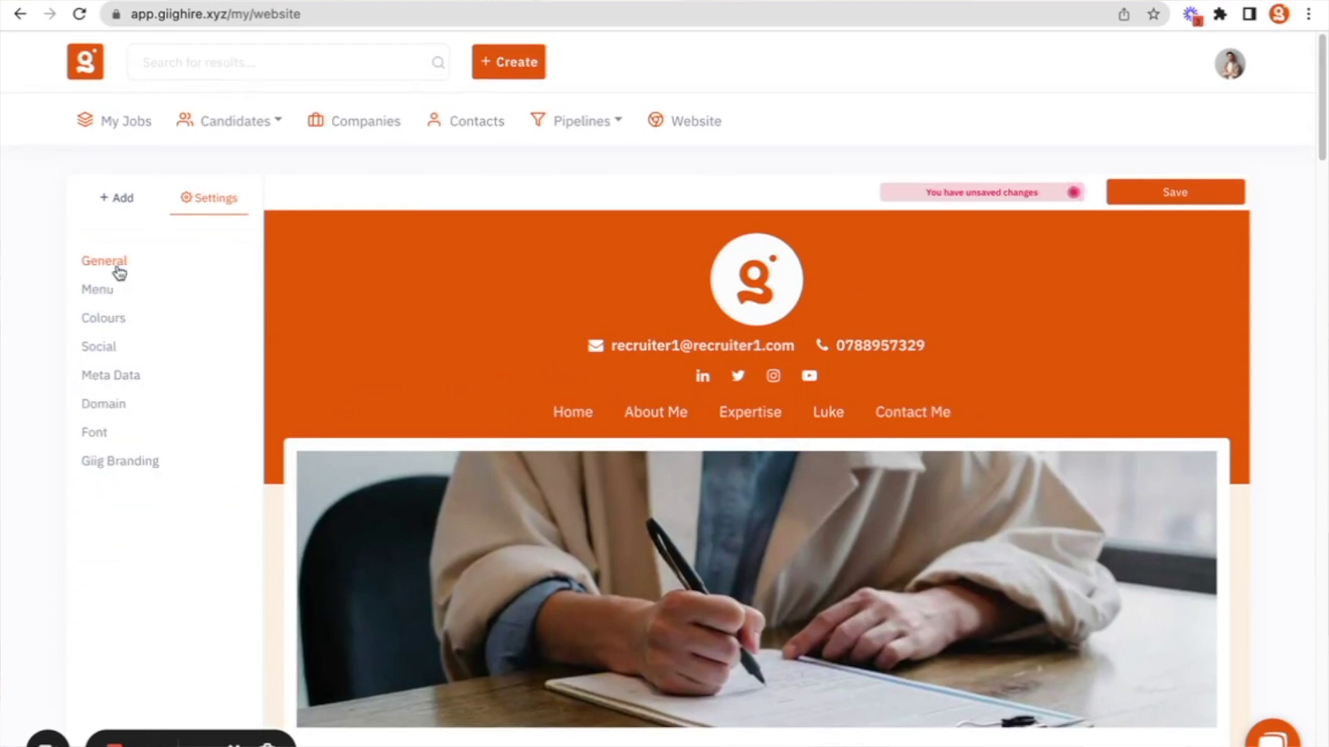
pyautogui.scroll(-1, 110, 341)
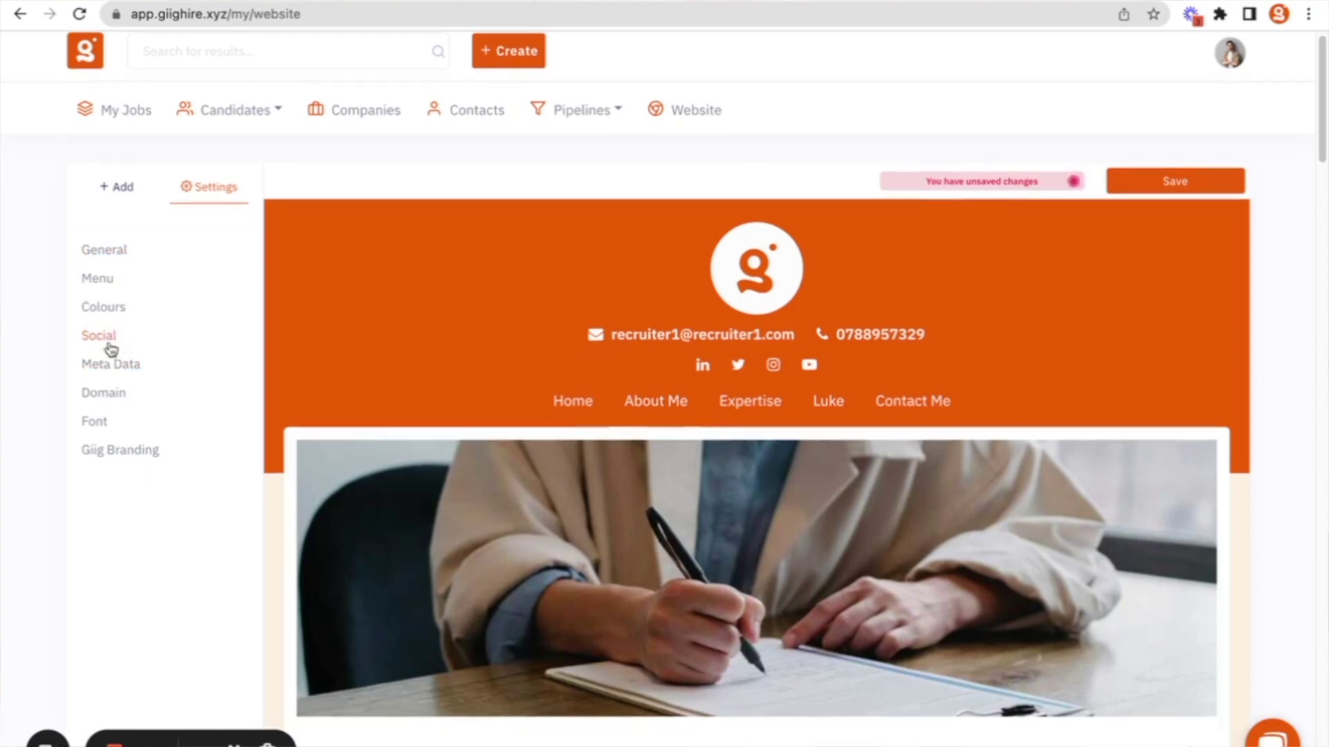
pyautogui.click(108, 311)
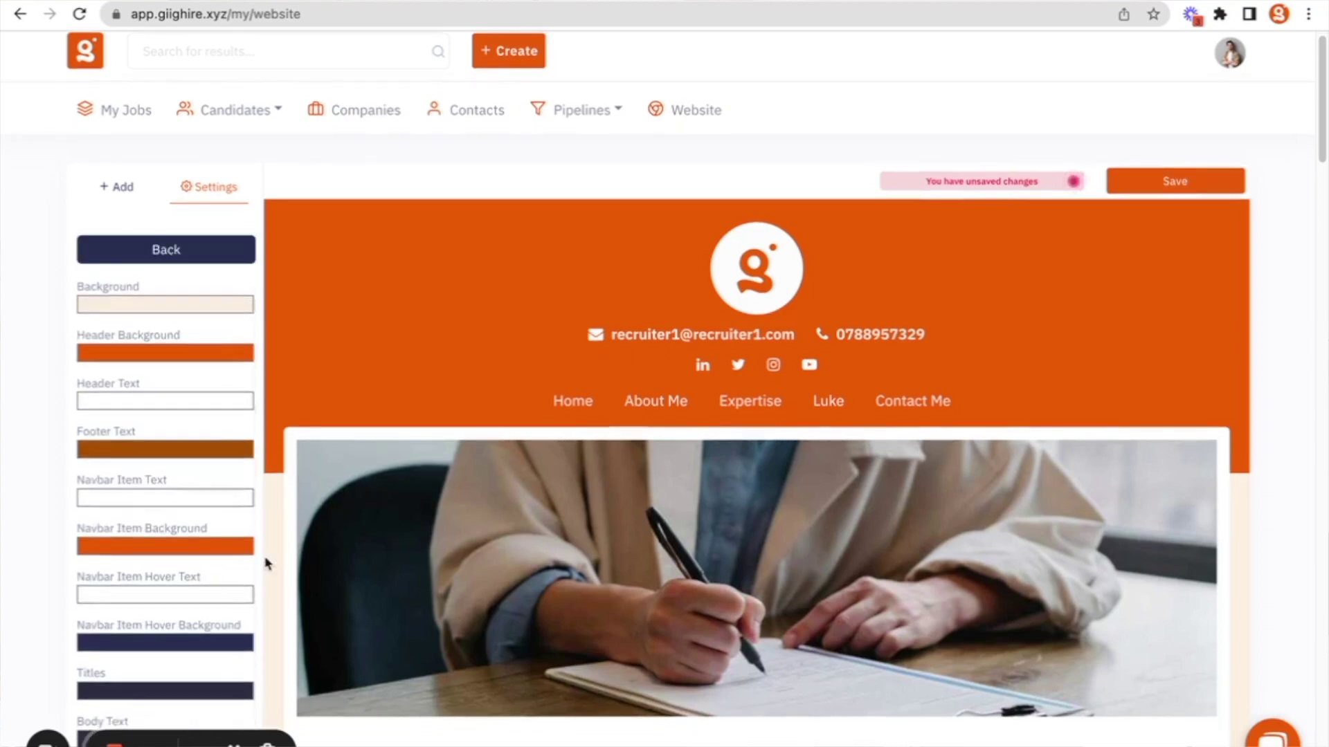
pyautogui.scroll(-1, 370, 540)
pyautogui.scroll(-2, 370, 540)
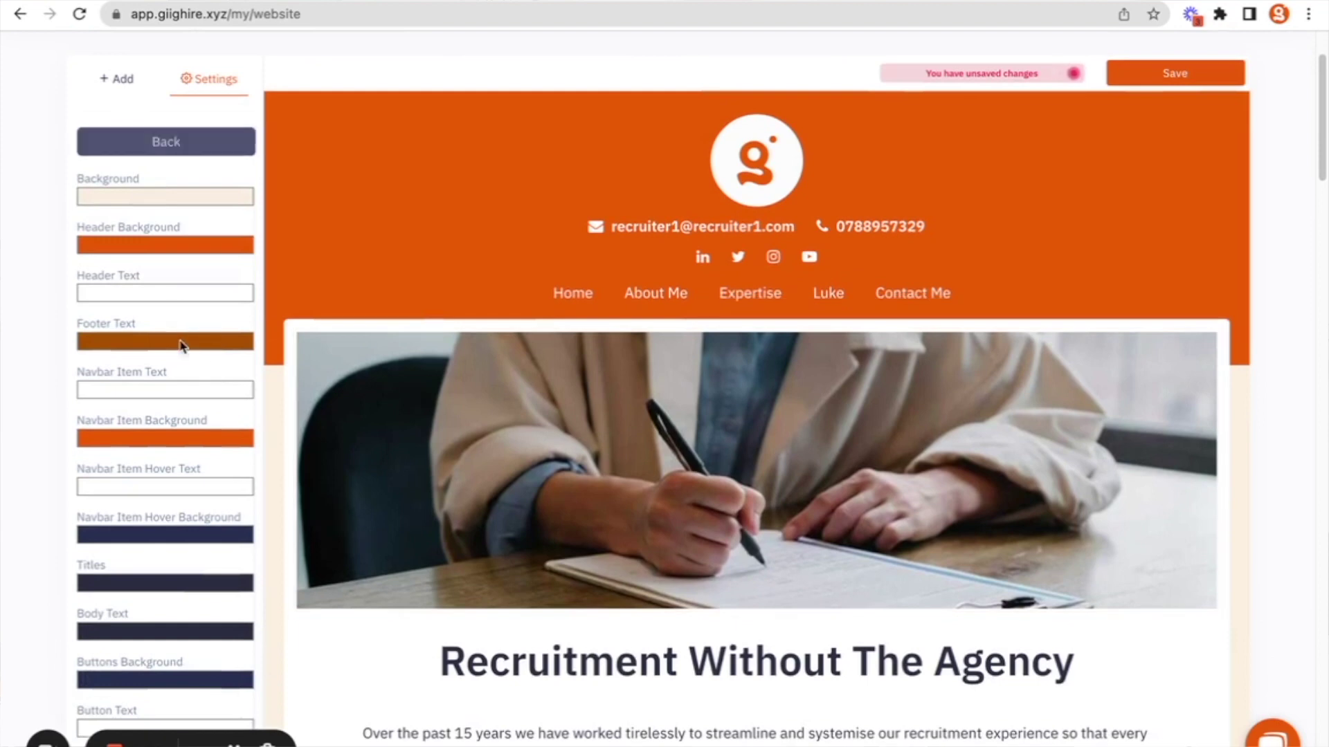
pyautogui.click(166, 144)
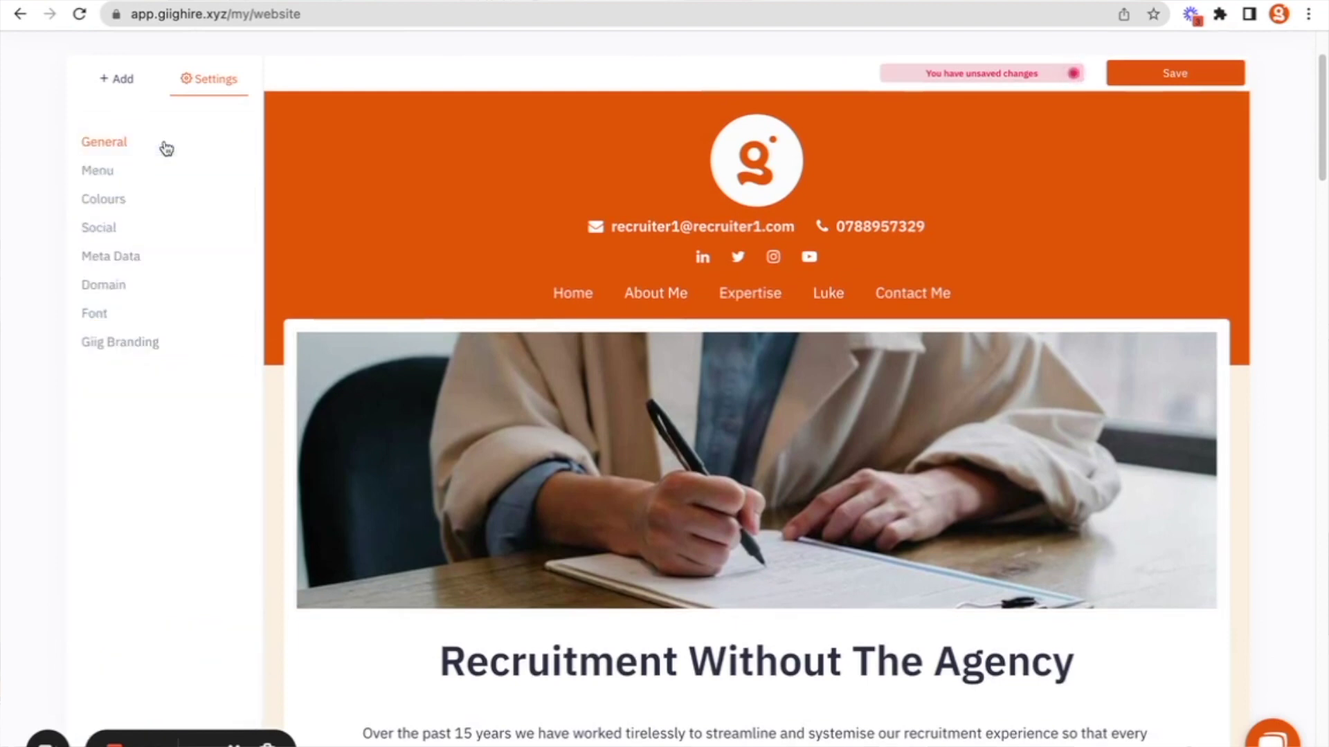
pyautogui.click(111, 226)
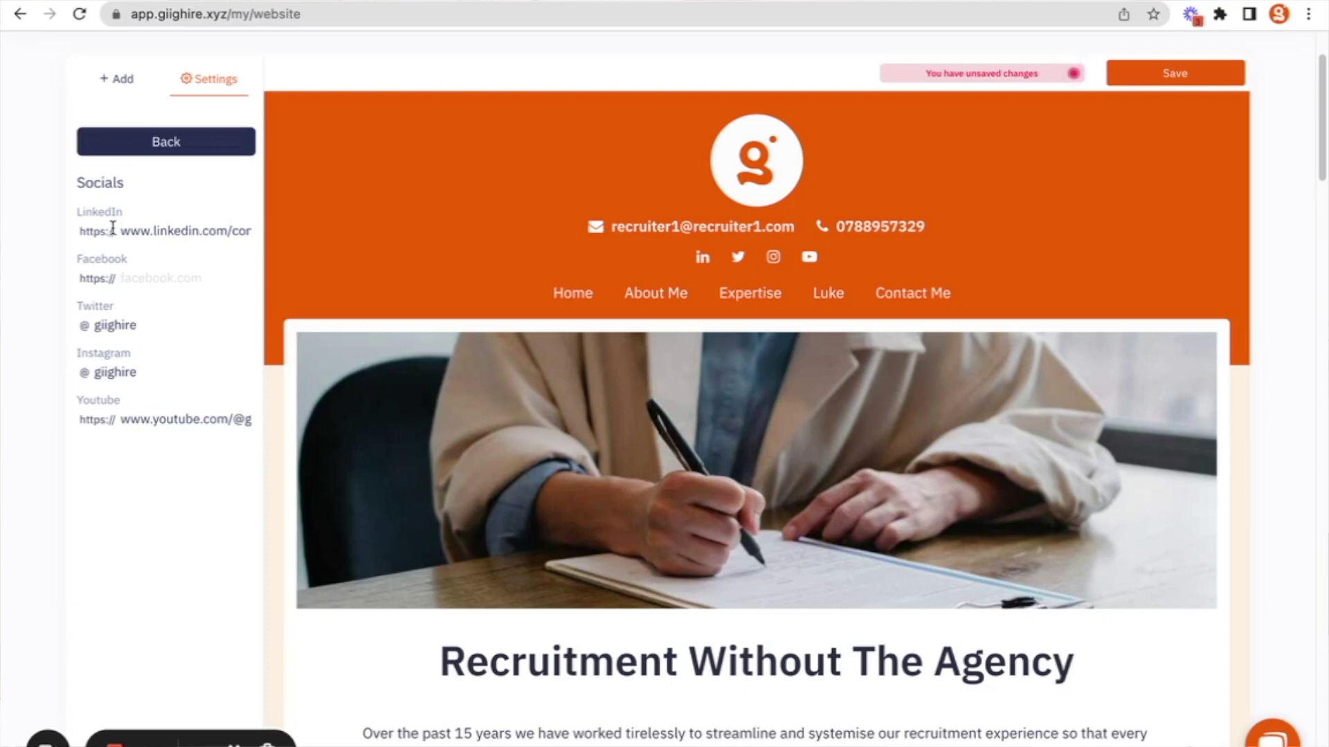
pyautogui.click(737, 258)
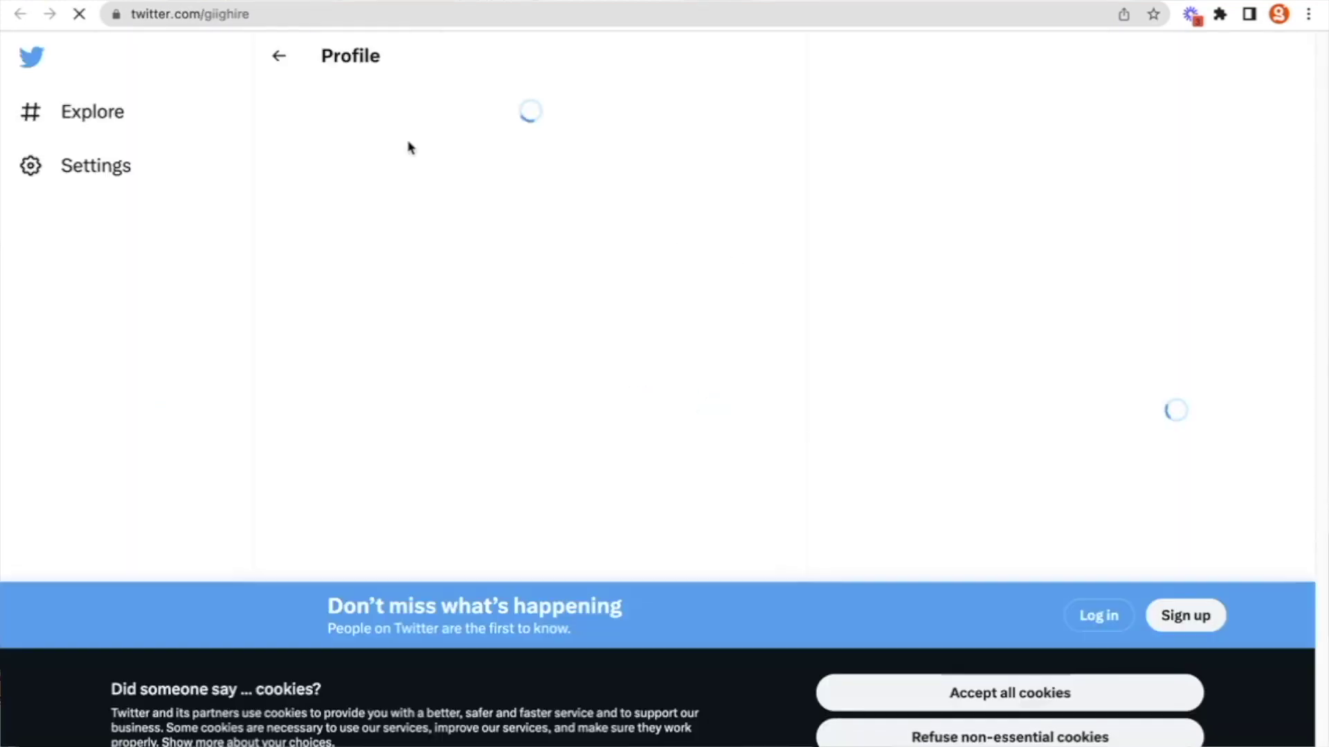
pyautogui.hotkey('ctrl', 'w')
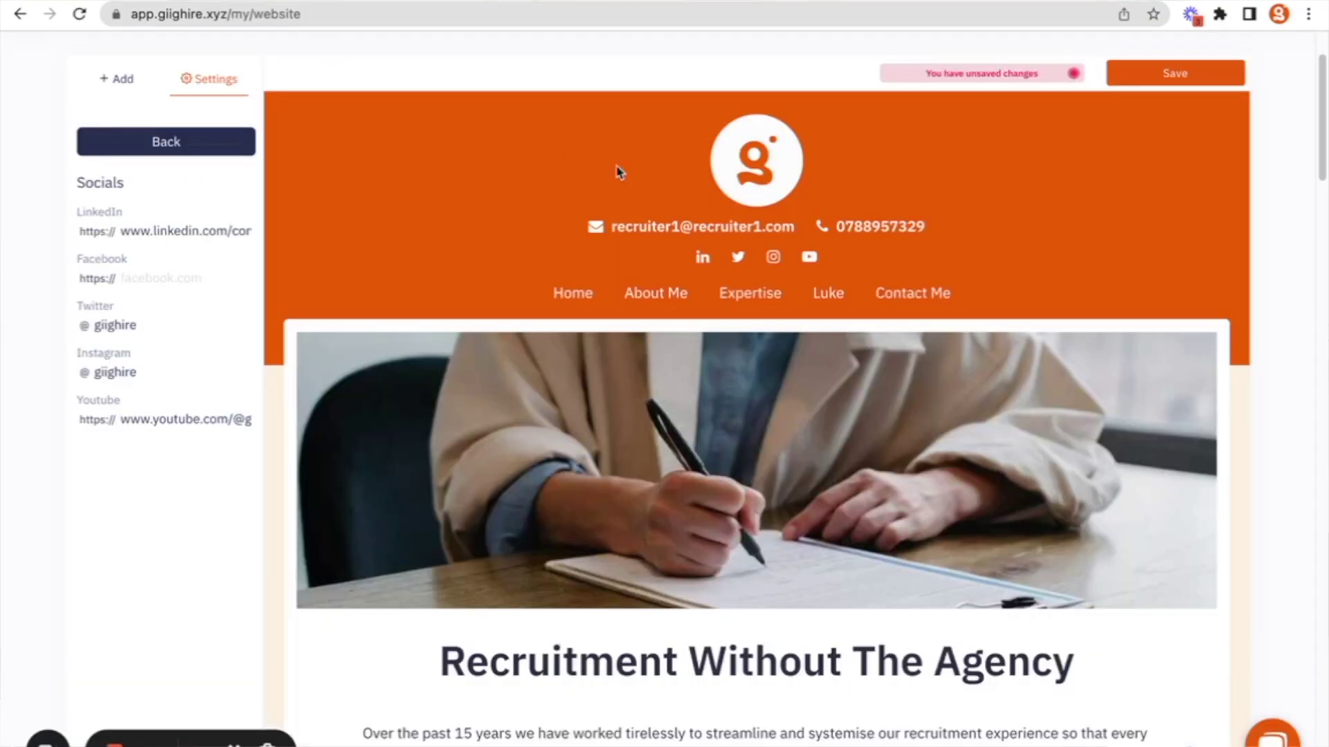
pyautogui.click(703, 259)
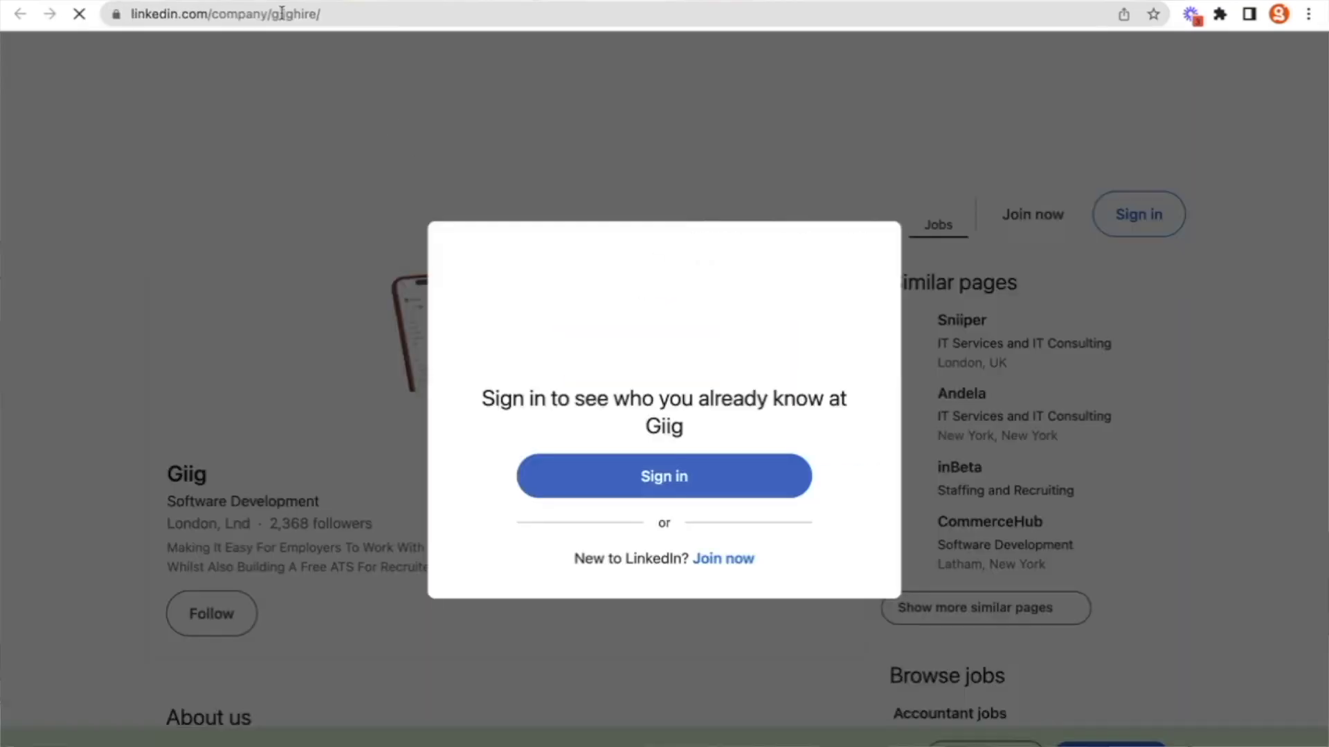
pyautogui.hotkey('ctrl', 'w')
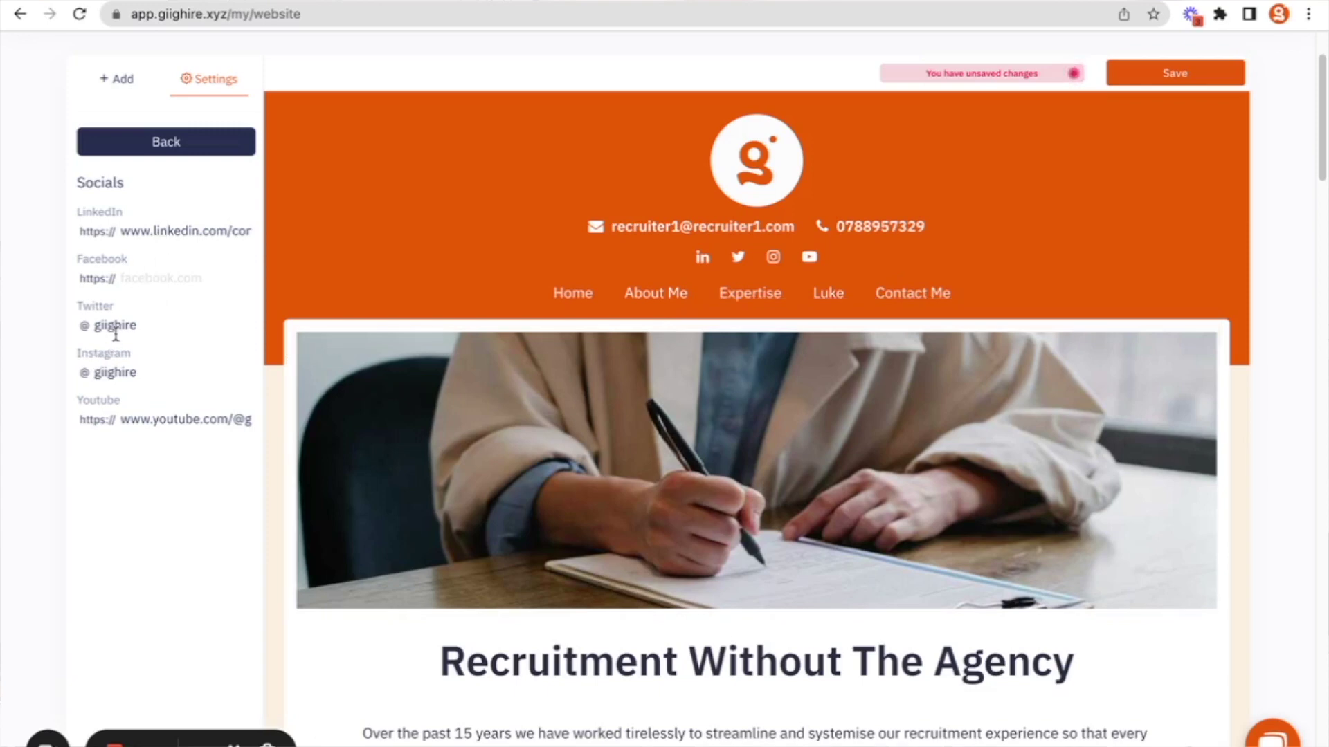
pyautogui.click(124, 141)
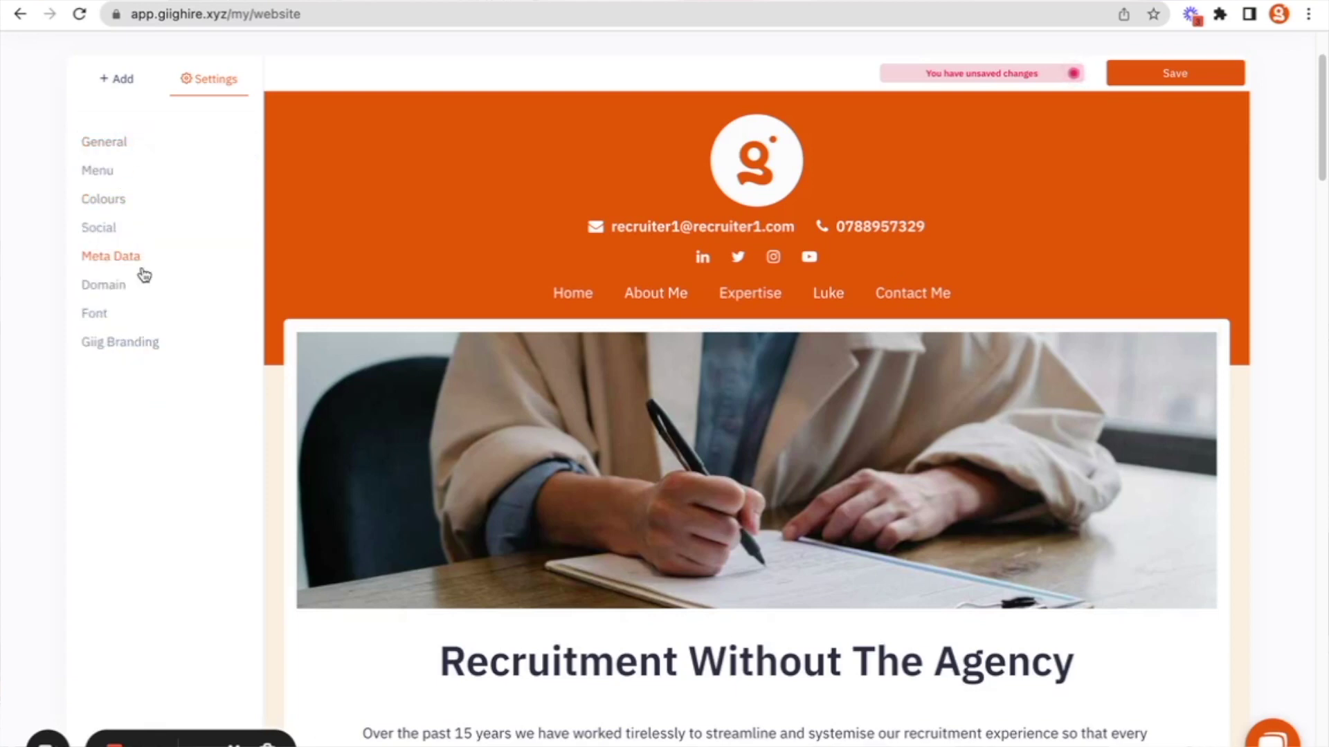
pyautogui.click(132, 93)
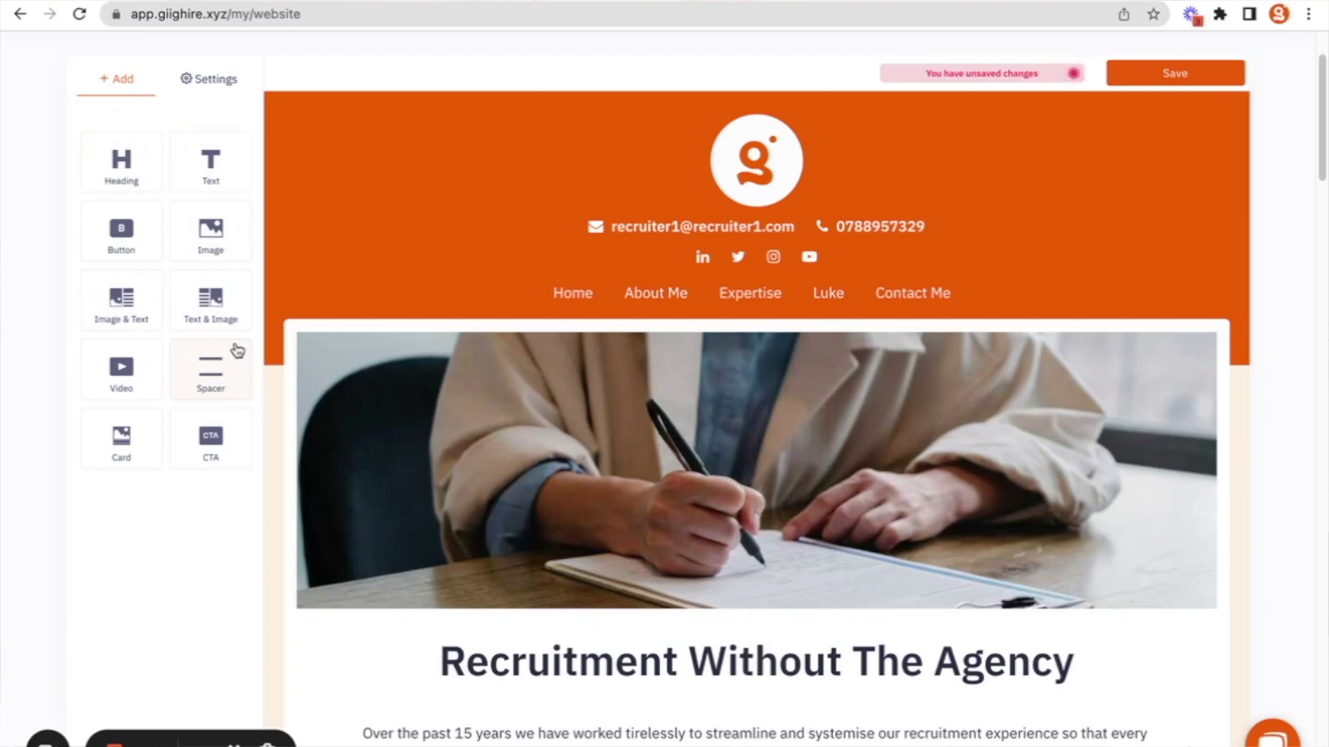
pyautogui.scroll(-1, 609, 475)
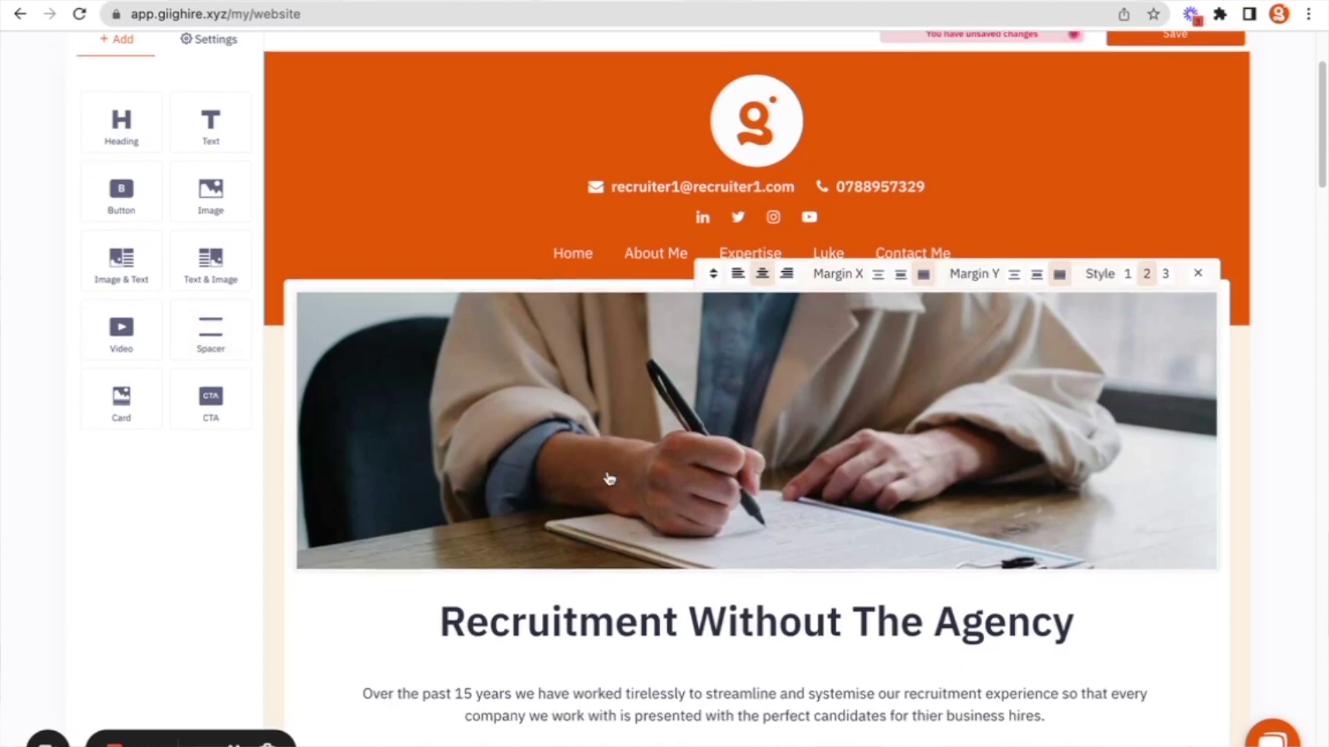
pyautogui.scroll(-5, 610, 476)
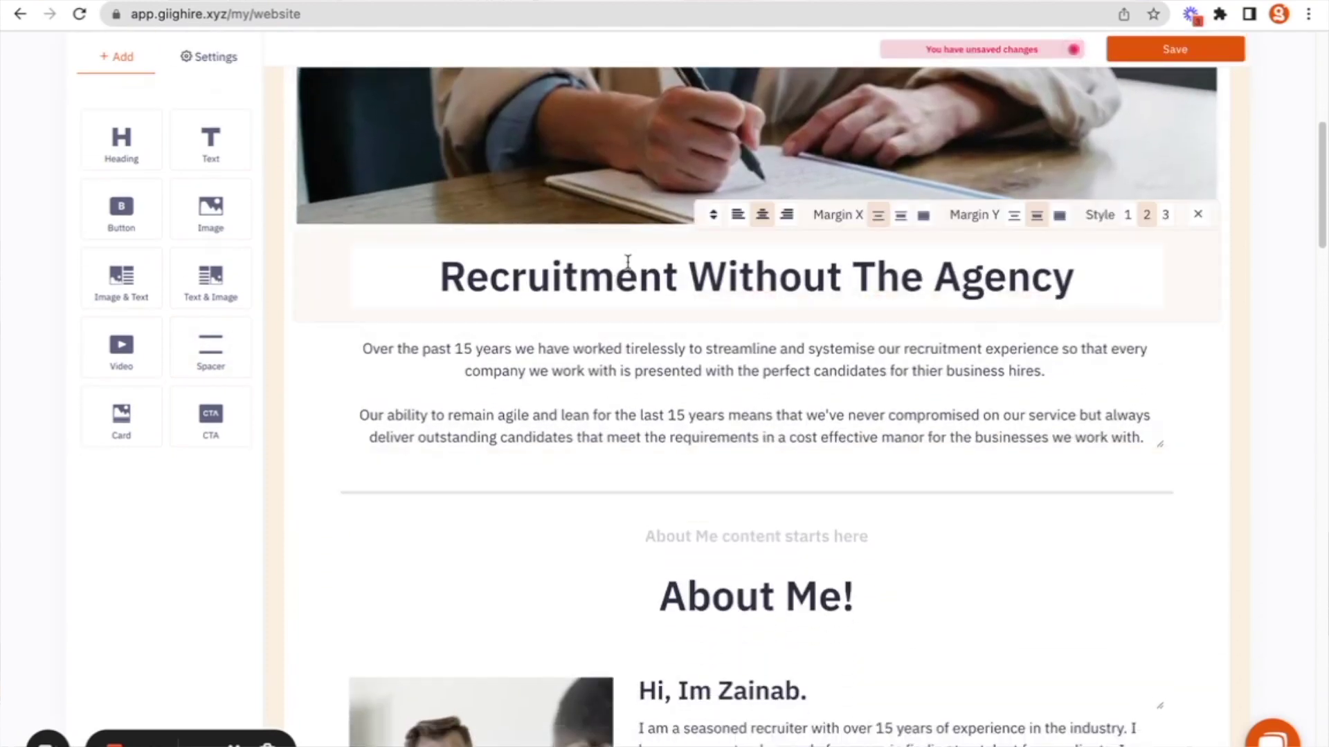
# Step: Replace the 'Recruitment Without The Agency' heading with 'Luke Titles'
pyautogui.tripleClick(620, 273)
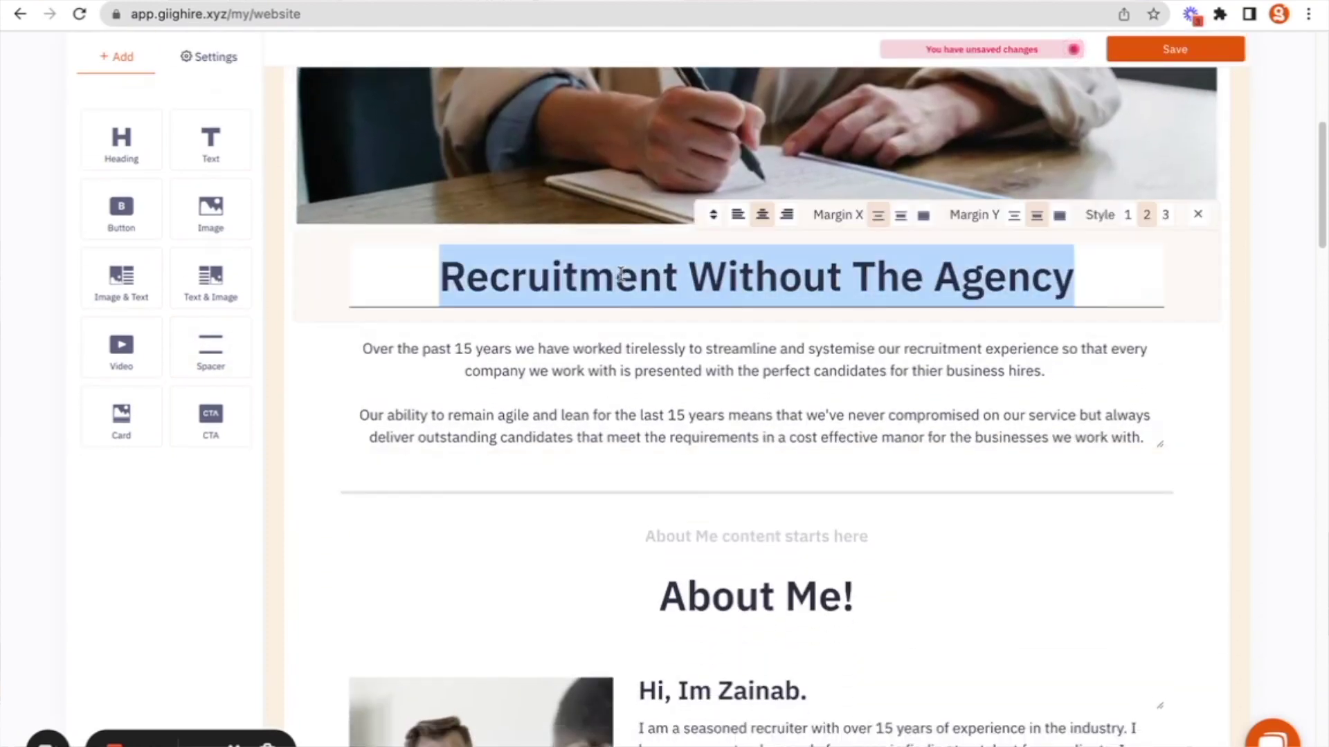
pyautogui.write('Luke Ti')
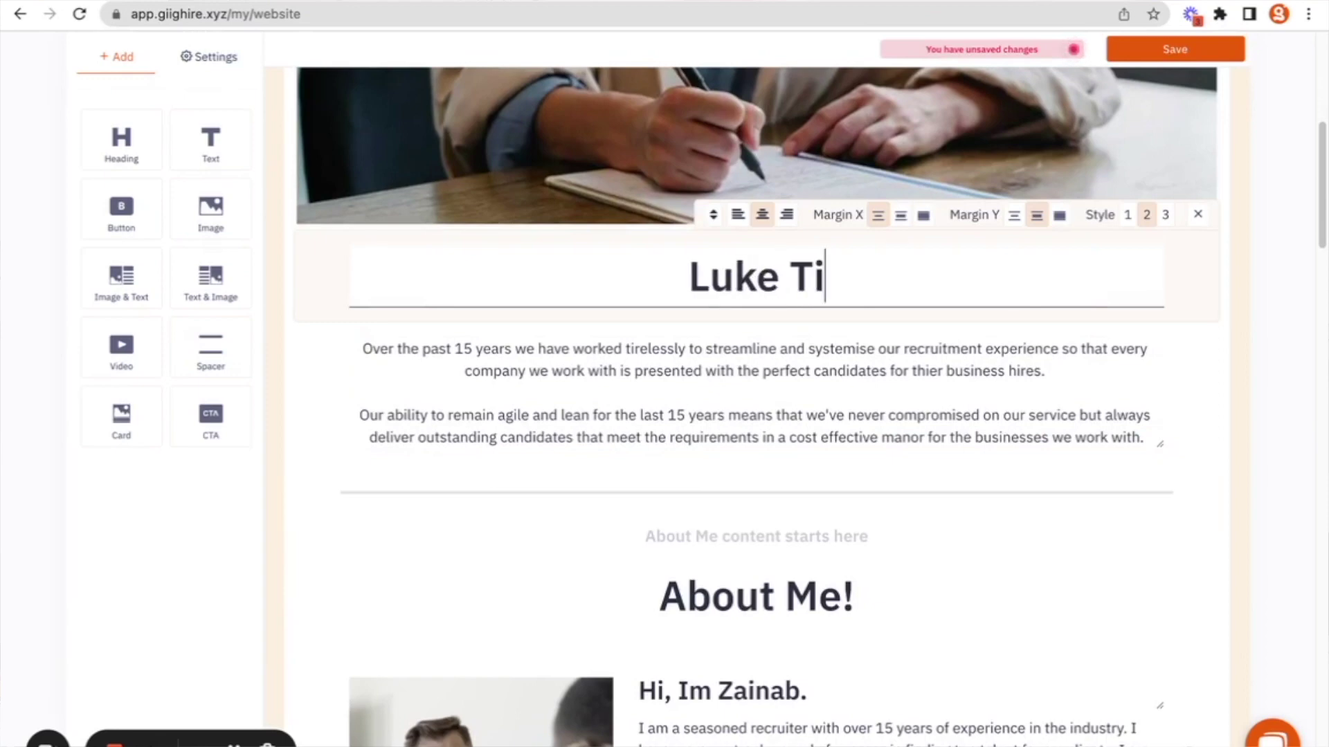
pyautogui.write('tles')
pyautogui.scroll(2, 564, 336)
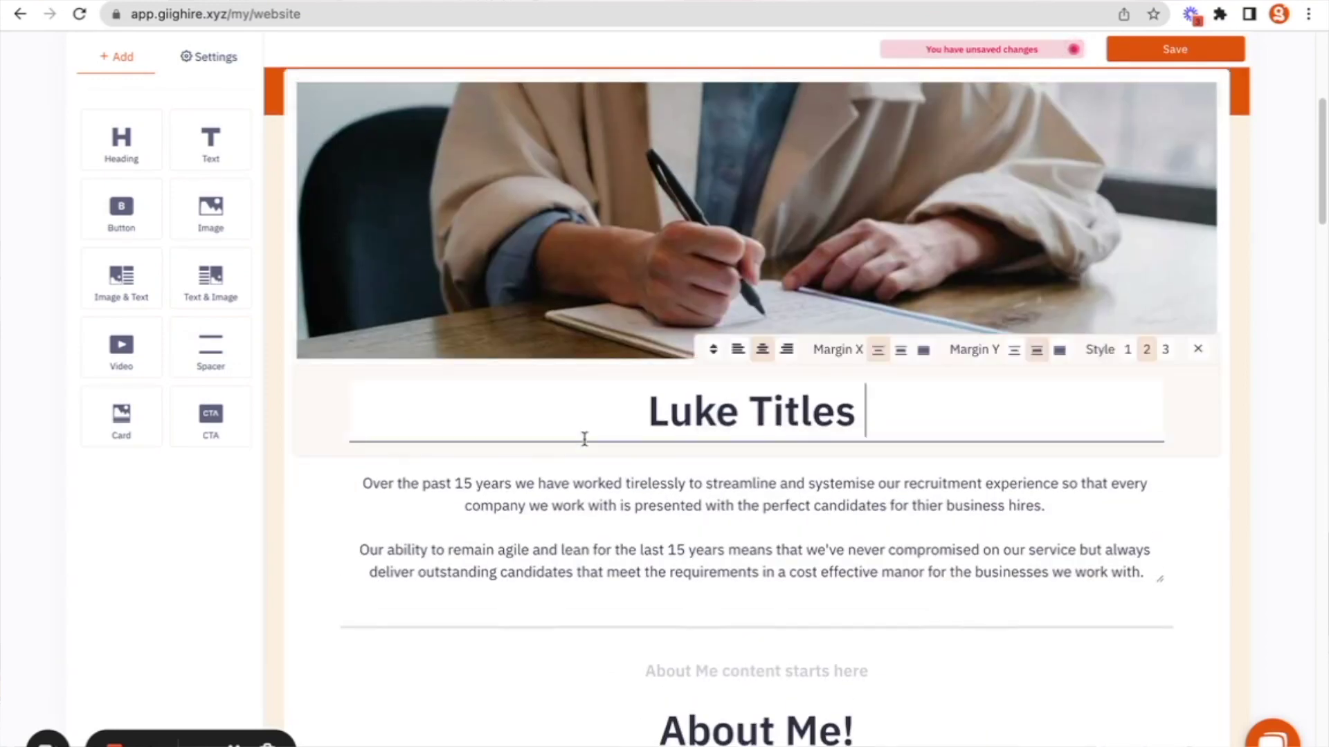
pyautogui.click(691, 238)
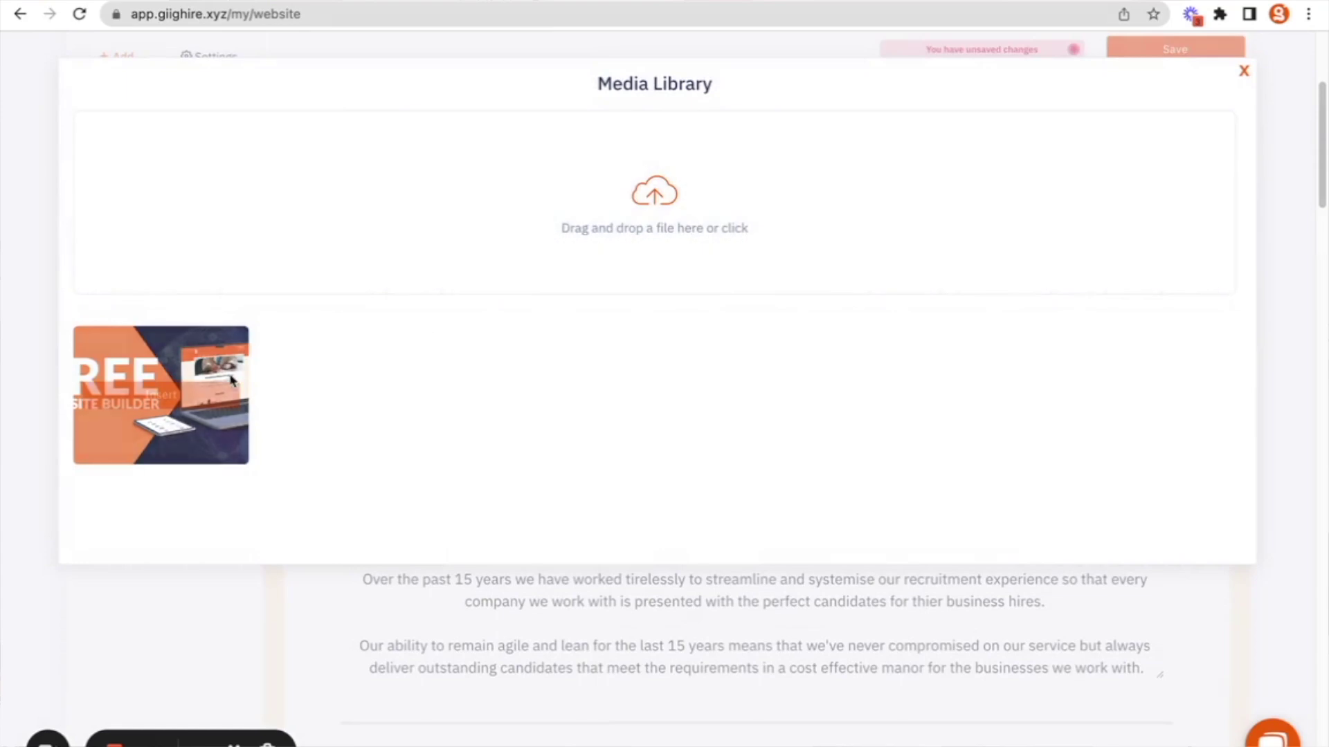
# Step: Swap the banner image for the FREE WEBSITE BUILDER graphic from the Media Library
pyautogui.click(233, 382)
pyautogui.scroll(1, 587, 376)
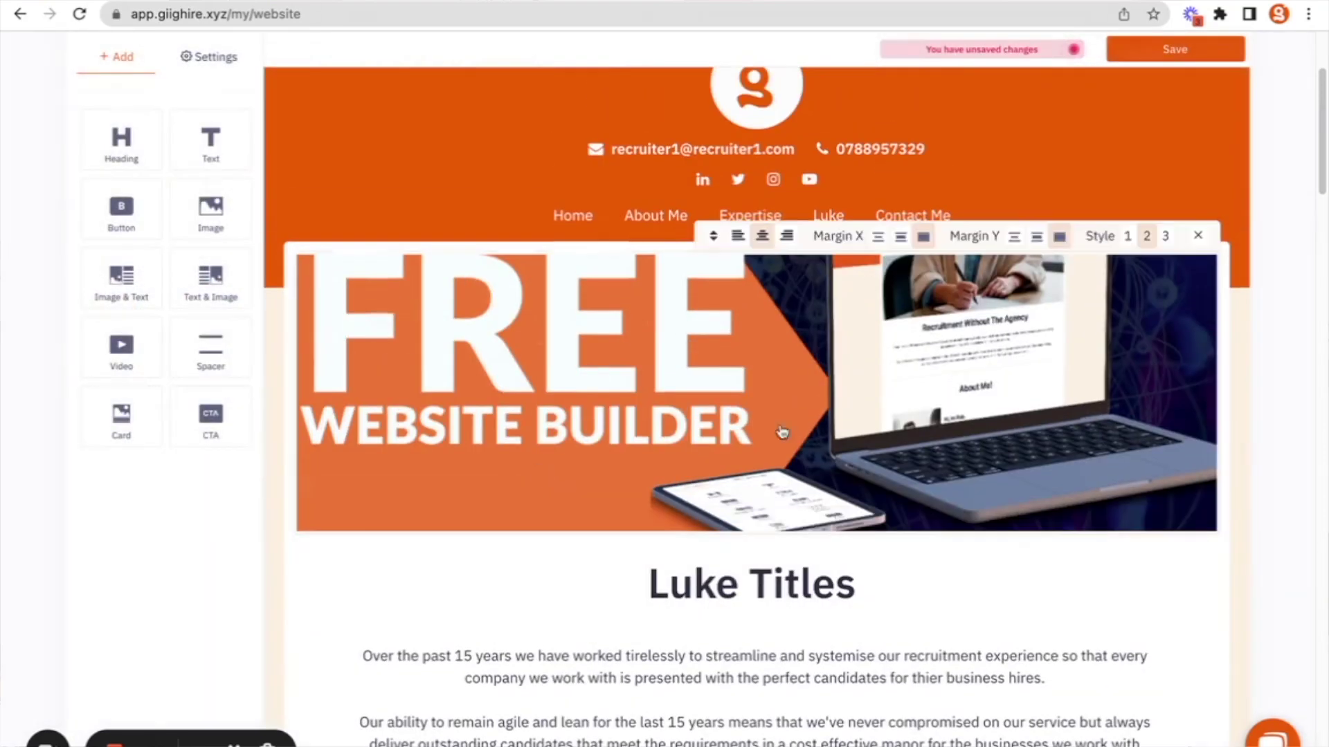
pyautogui.click(708, 427)
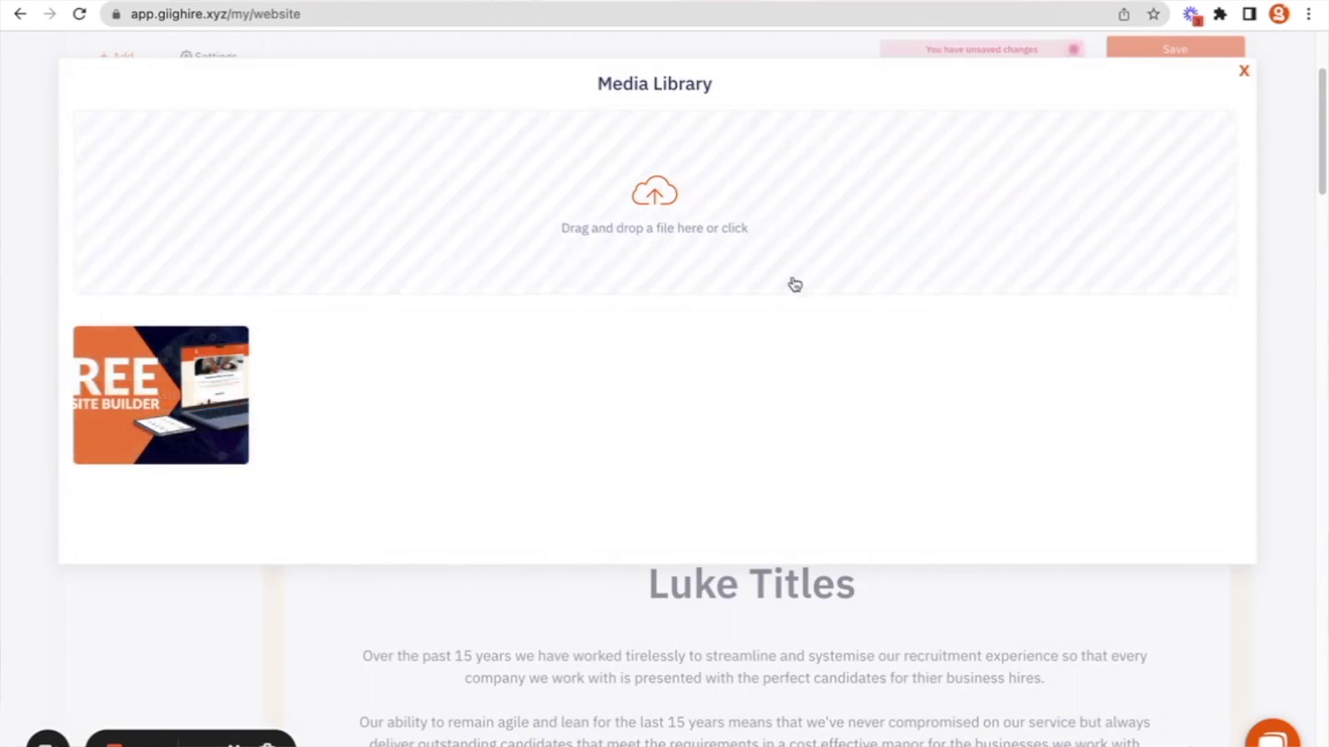
# Step: Delete the Nova and Lucas testimonial section, leaving two testimonial cards
pyautogui.moveTo(162, 396)
pyautogui.click(177, 409)
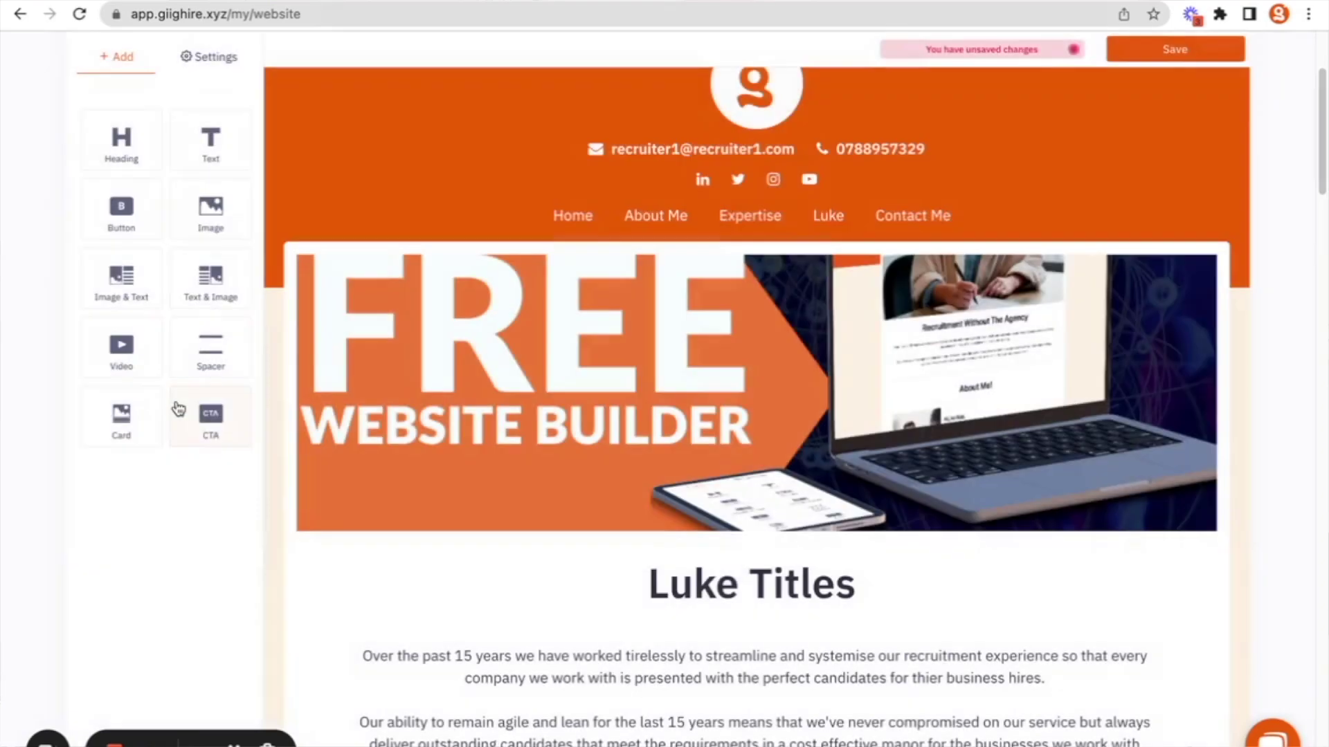
pyautogui.scroll(-5, 660, 444)
pyautogui.scroll(-3, 660, 444)
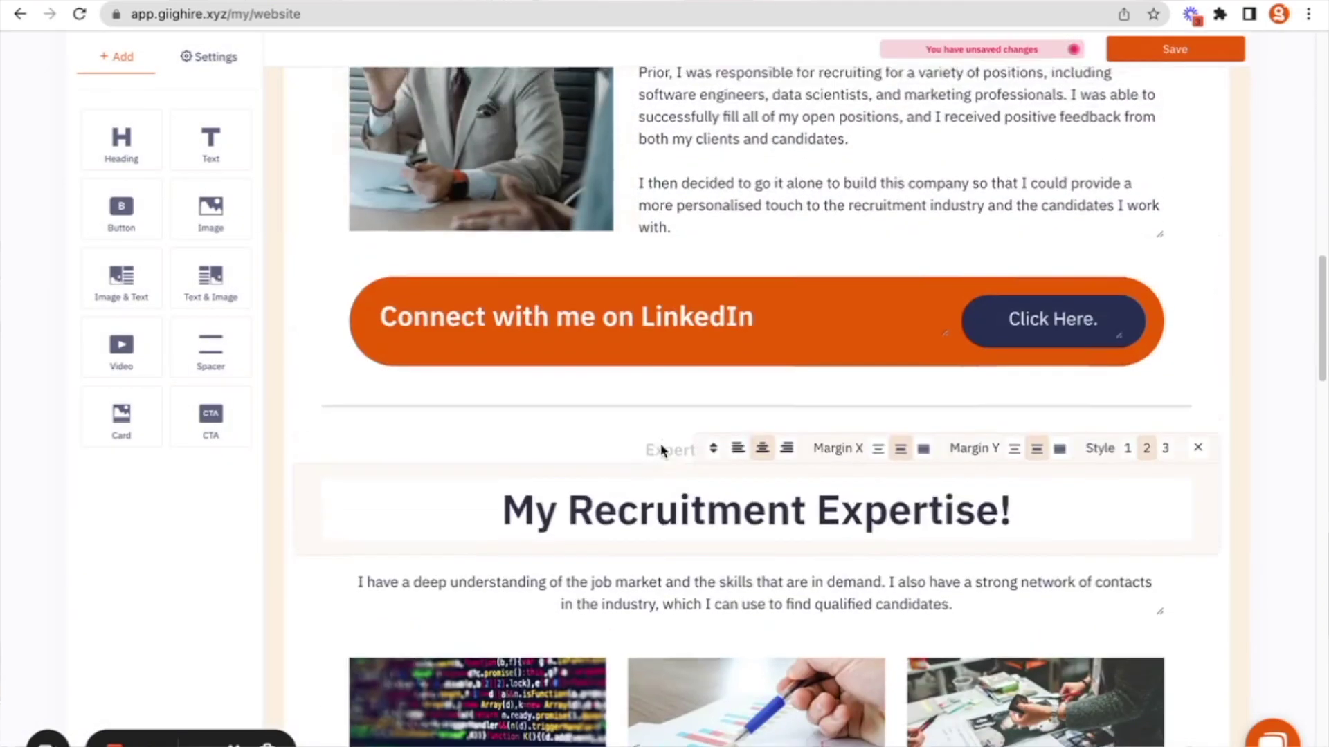
pyautogui.scroll(-4, 660, 443)
pyautogui.scroll(-2, 660, 443)
pyautogui.scroll(-2, 661, 444)
pyautogui.scroll(-1, 661, 443)
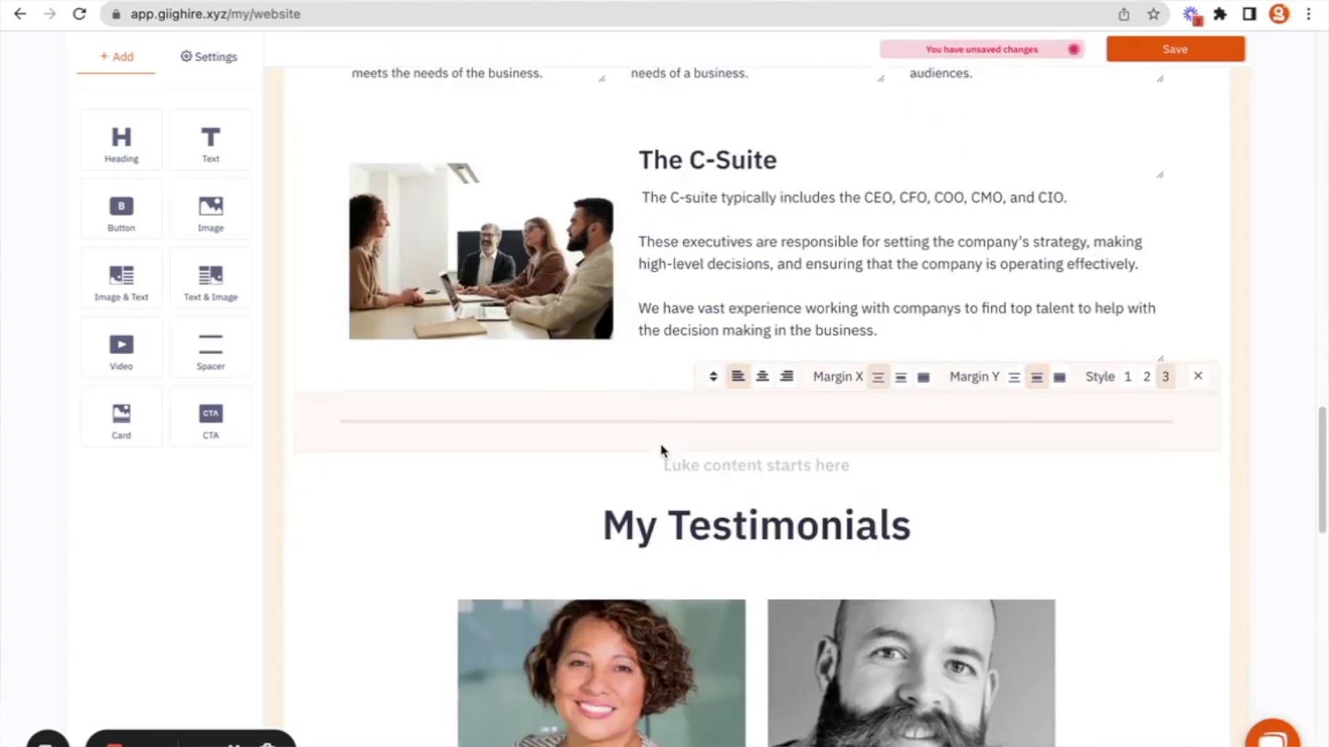
pyautogui.scroll(-3, 661, 444)
pyautogui.scroll(-3, 661, 444)
pyautogui.scroll(-1, 661, 459)
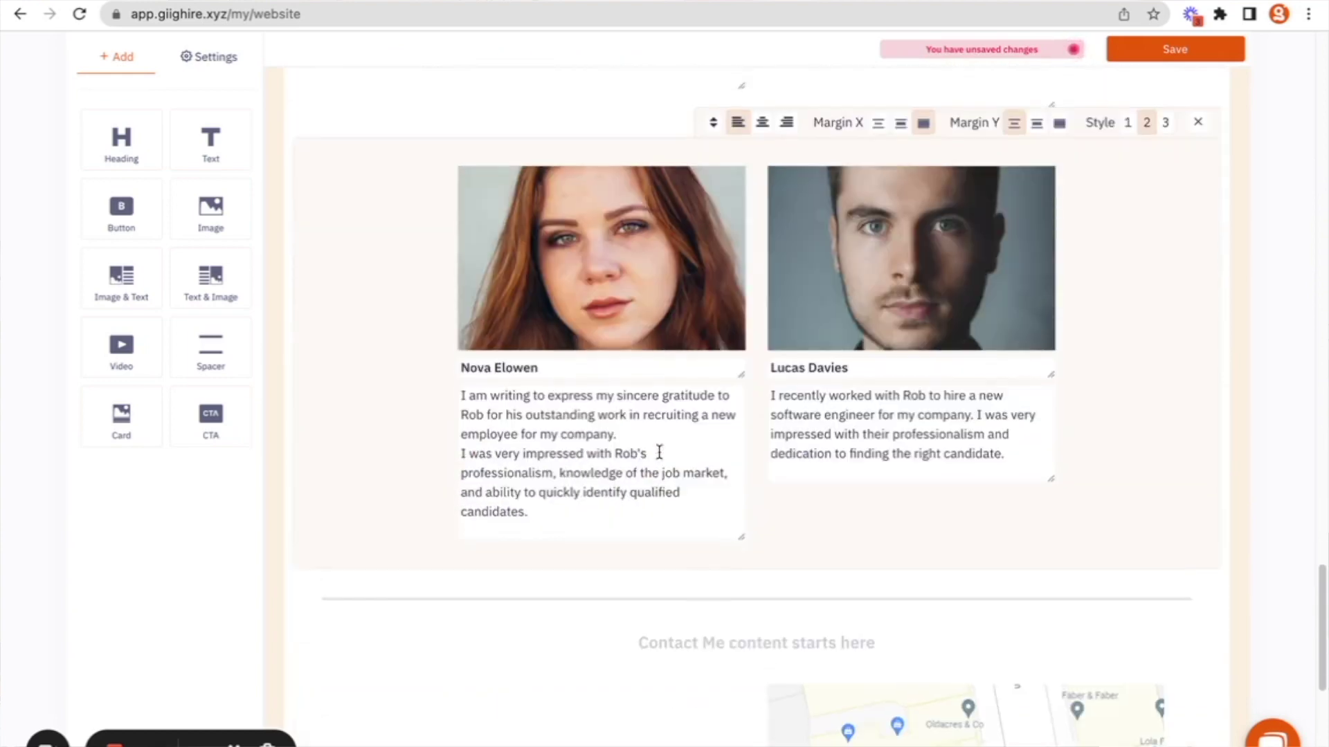
pyautogui.scroll(1, 903, 374)
pyautogui.click(1202, 139)
pyautogui.scroll(1, 734, 312)
pyautogui.scroll(1, 599, 303)
pyautogui.scroll(2, 600, 298)
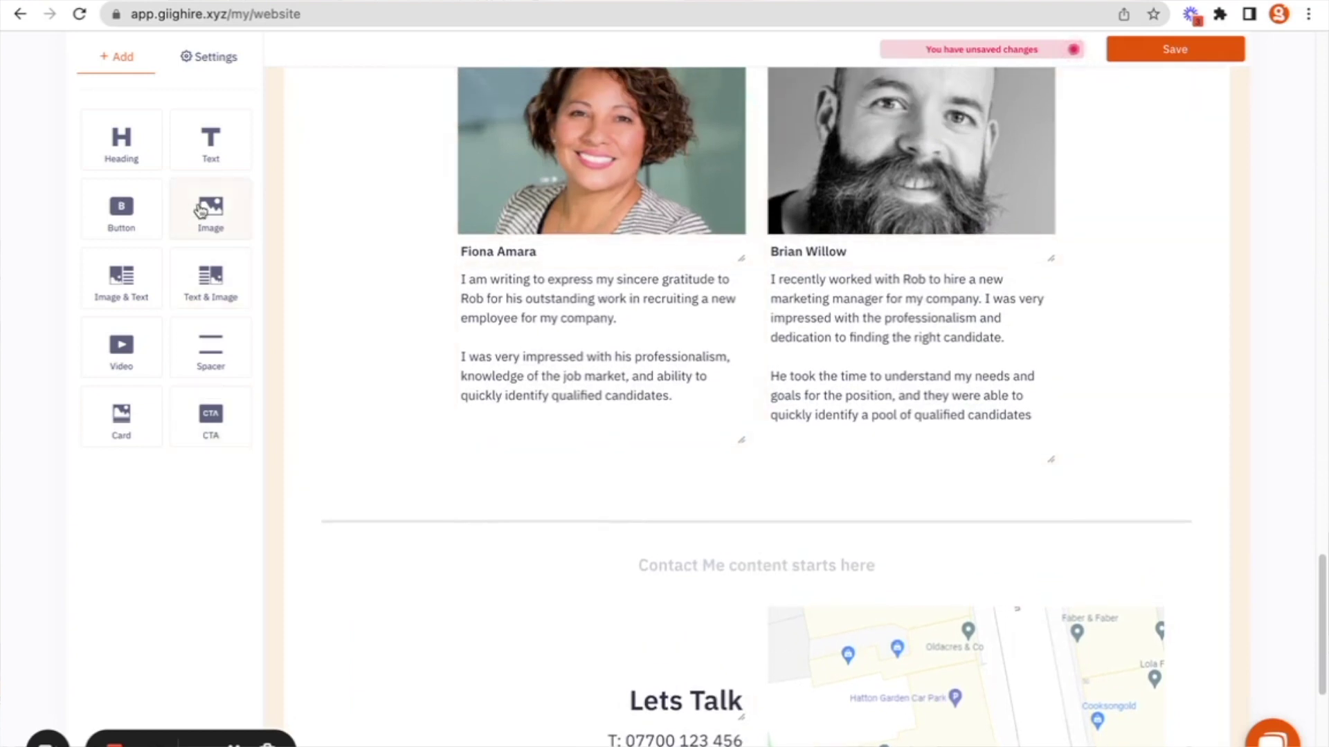
pyautogui.moveTo(201, 211); pyautogui.dragTo(749, 507)
pyautogui.scroll(-1, 748, 508)
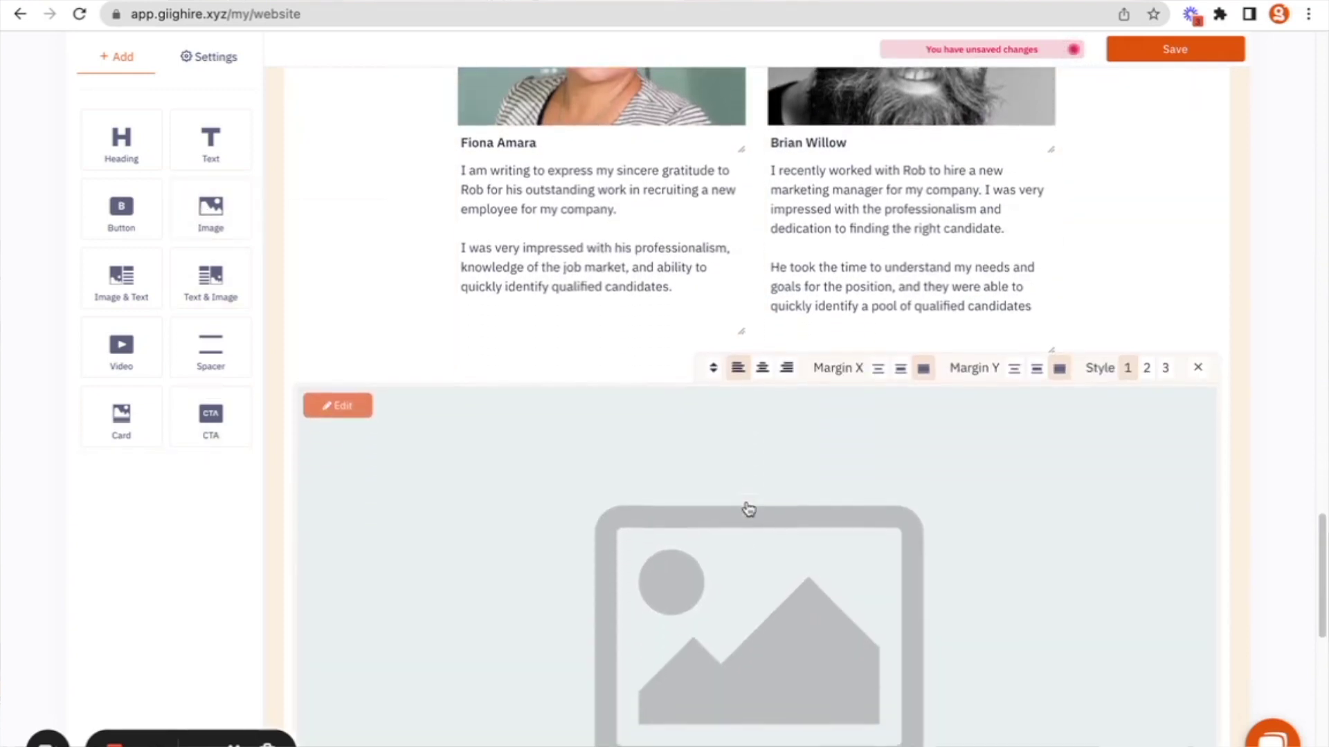
pyautogui.scroll(-3, 748, 508)
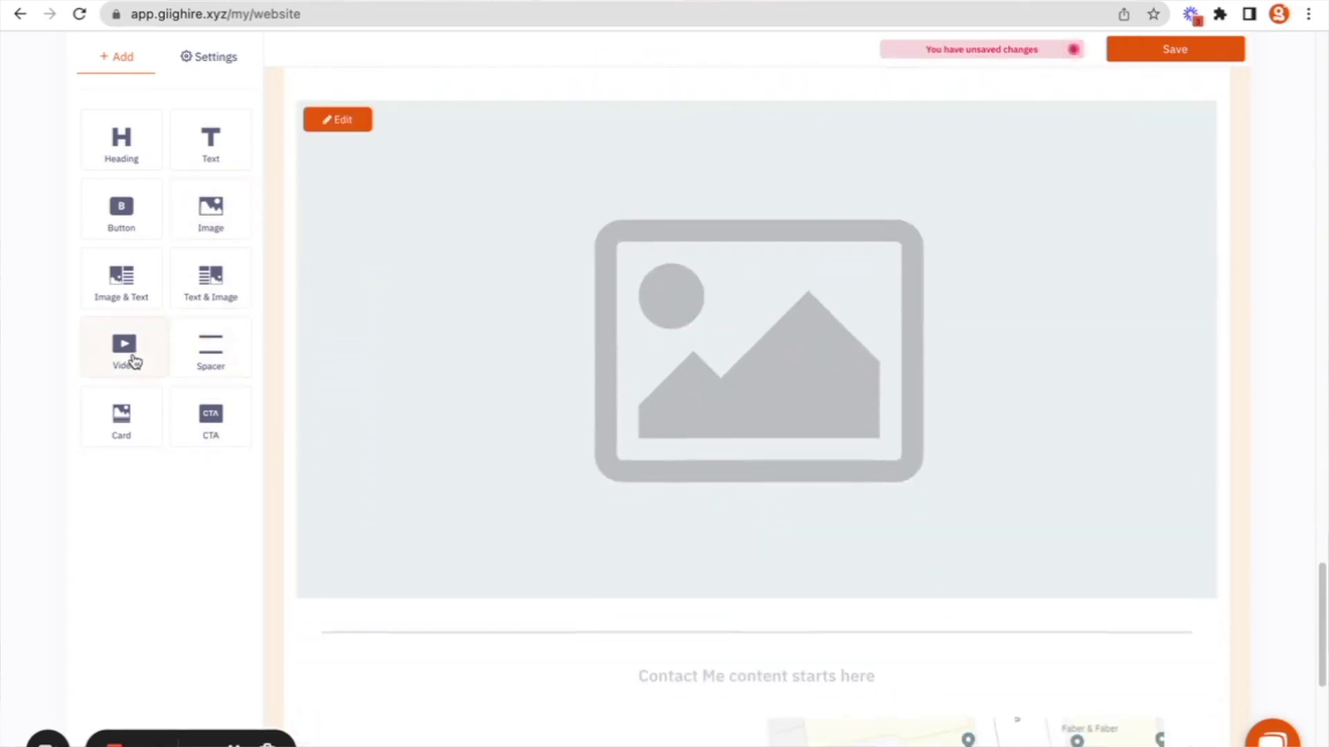
# Step: Add a YouTube video block below the image placeholder, keeping it centred after testing alignments
pyautogui.moveTo(129, 361); pyautogui.dragTo(685, 582)
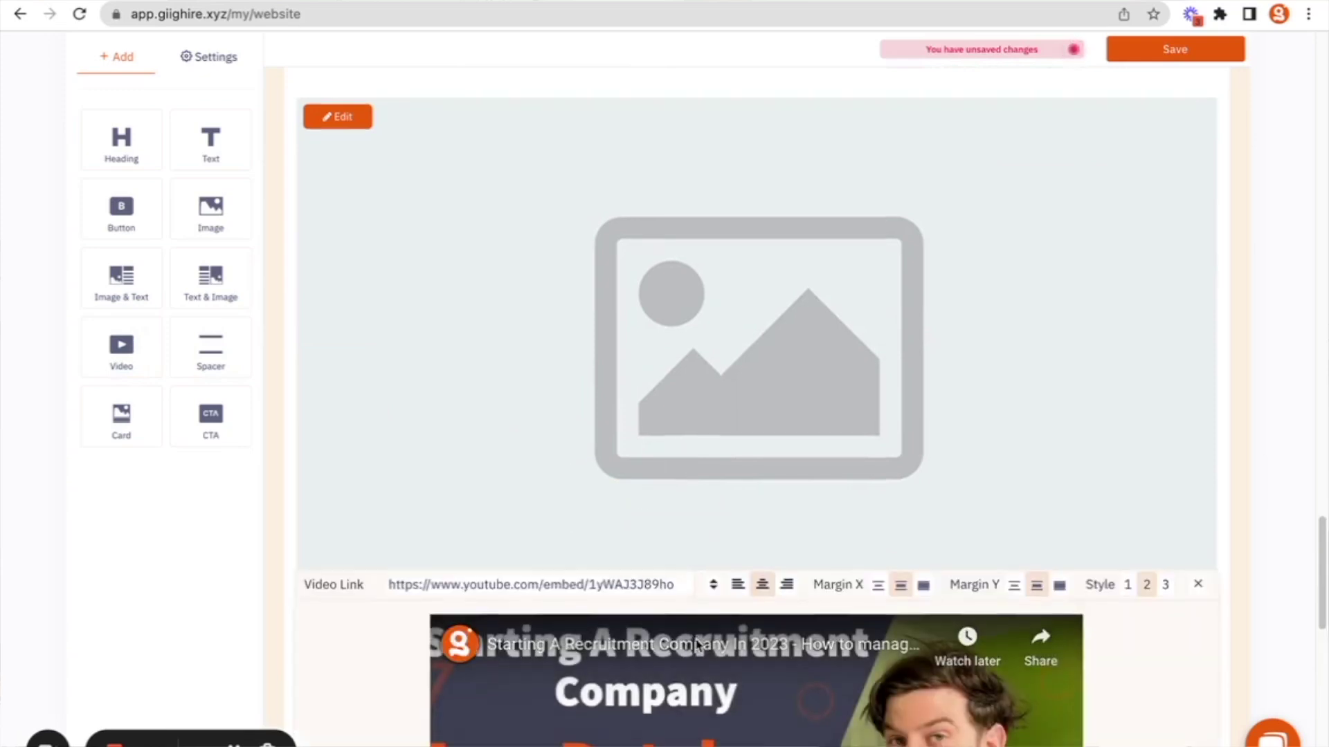
pyautogui.scroll(-3, 695, 642)
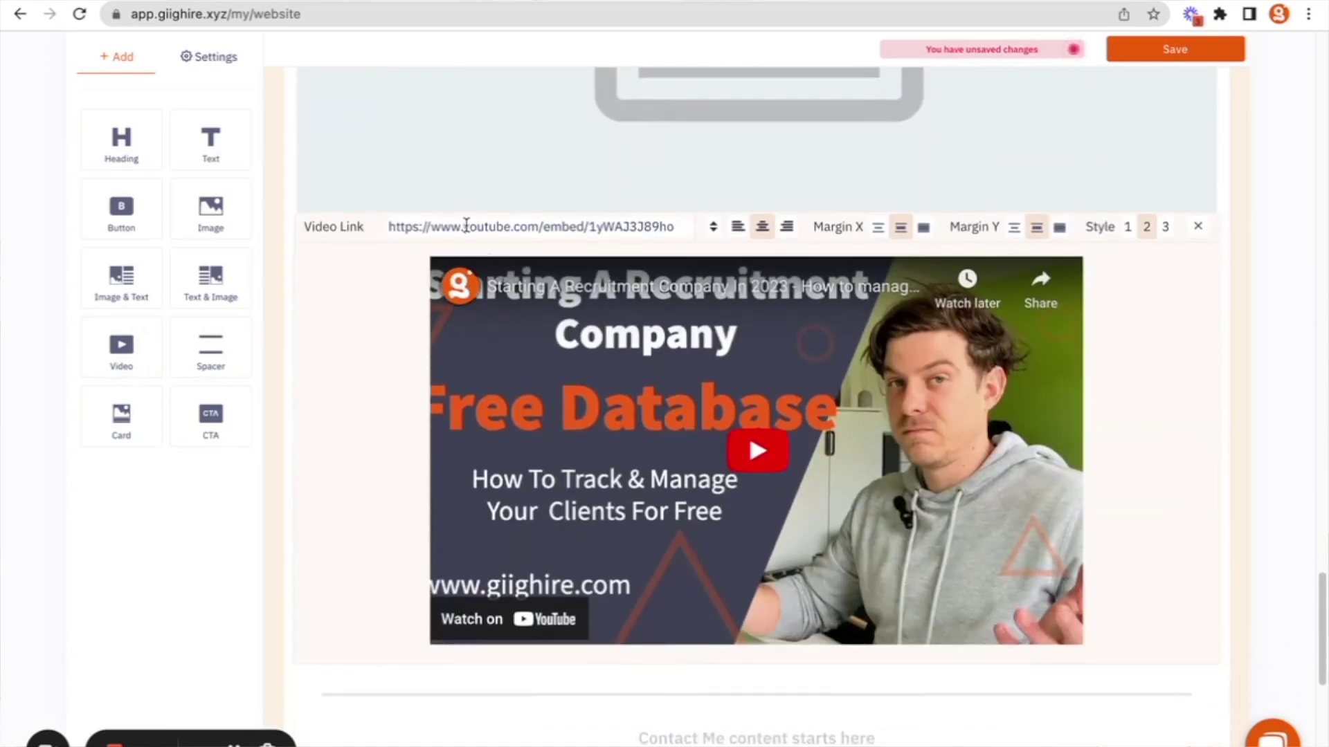
pyautogui.tripleClick(466, 227)
pyautogui.click(738, 226)
pyautogui.click(786, 226)
pyautogui.click(762, 229)
# Step: Give the video a medium side margin and the full-width Style 1
pyautogui.click(923, 229)
pyautogui.click(900, 229)
pyautogui.click(901, 230)
pyautogui.click(1129, 228)
pyautogui.click(1162, 229)
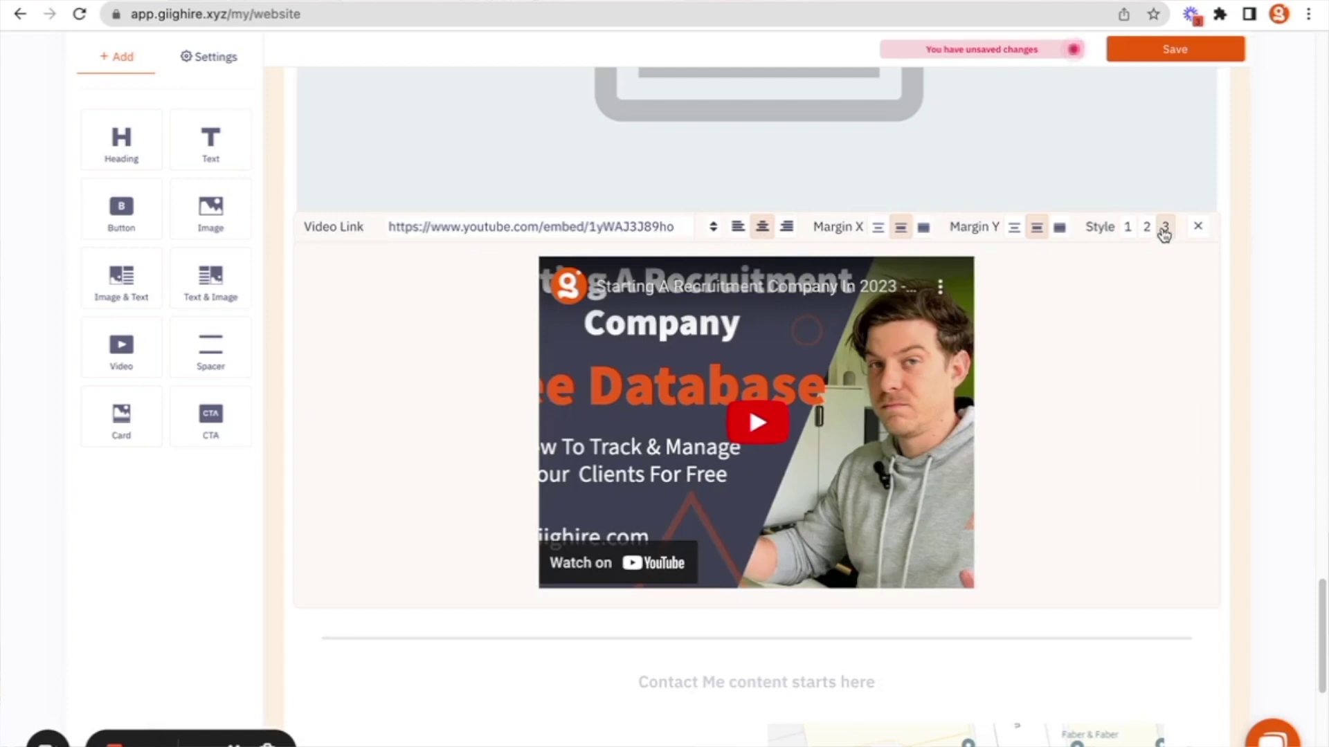
pyautogui.click(1147, 230)
pyautogui.click(1127, 229)
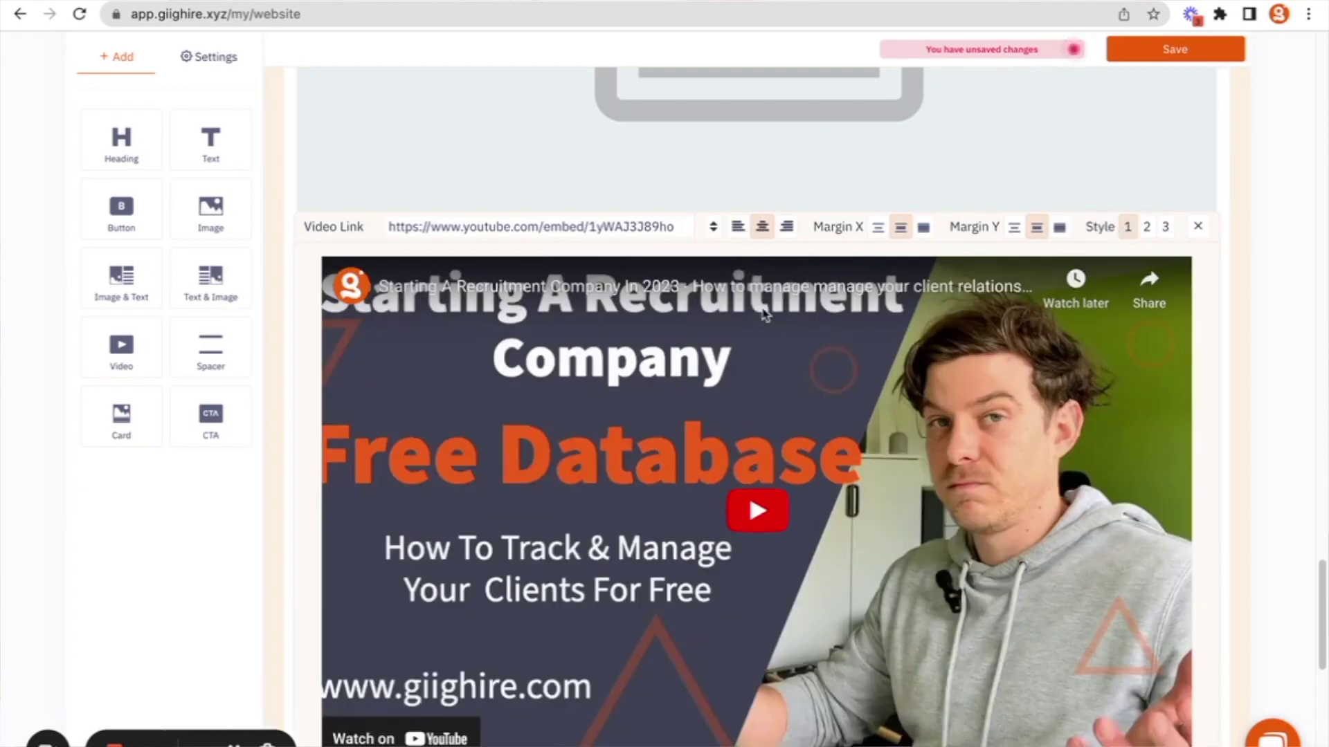
pyautogui.scroll(-5, 765, 316)
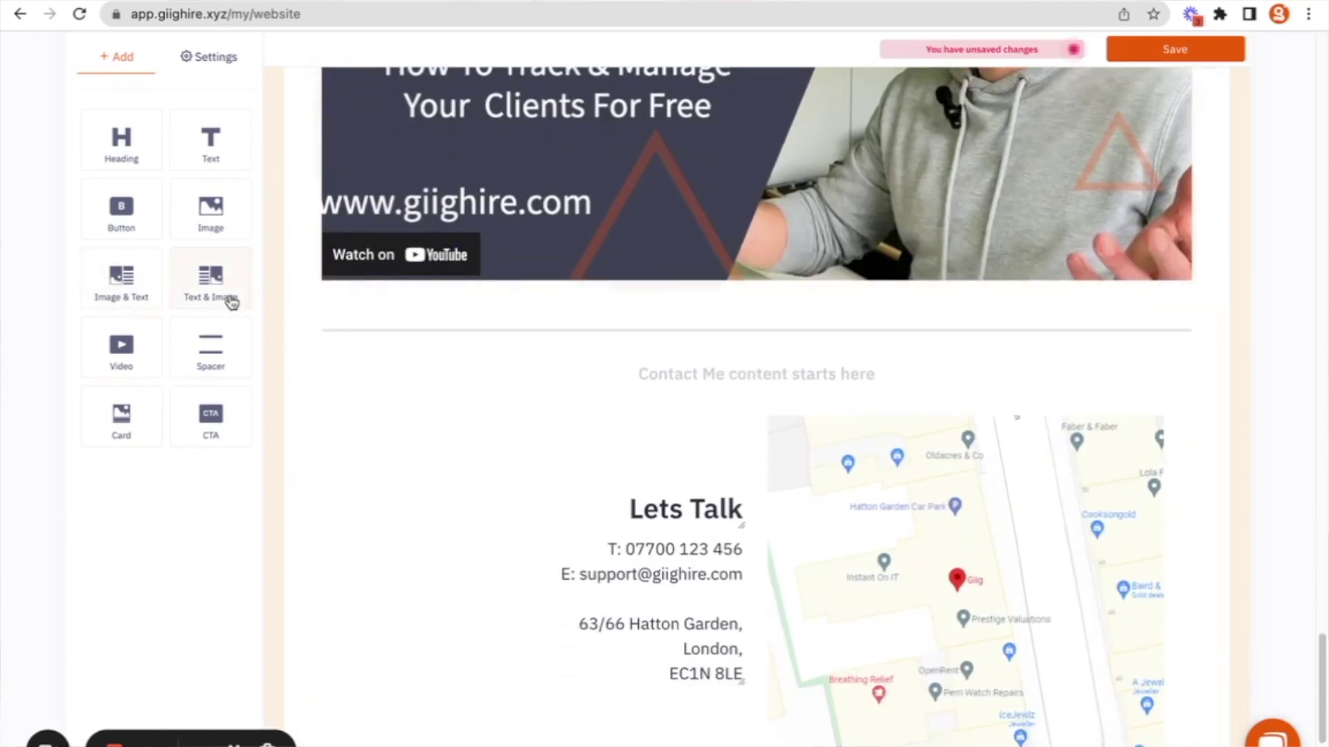
pyautogui.moveTo(231, 301); pyautogui.dragTo(593, 342)
pyautogui.scroll(-1, 592, 341)
# Step: Add Text & Image and Card blocks, heading the first card 'Review From Sarah'
pyautogui.click(571, 326)
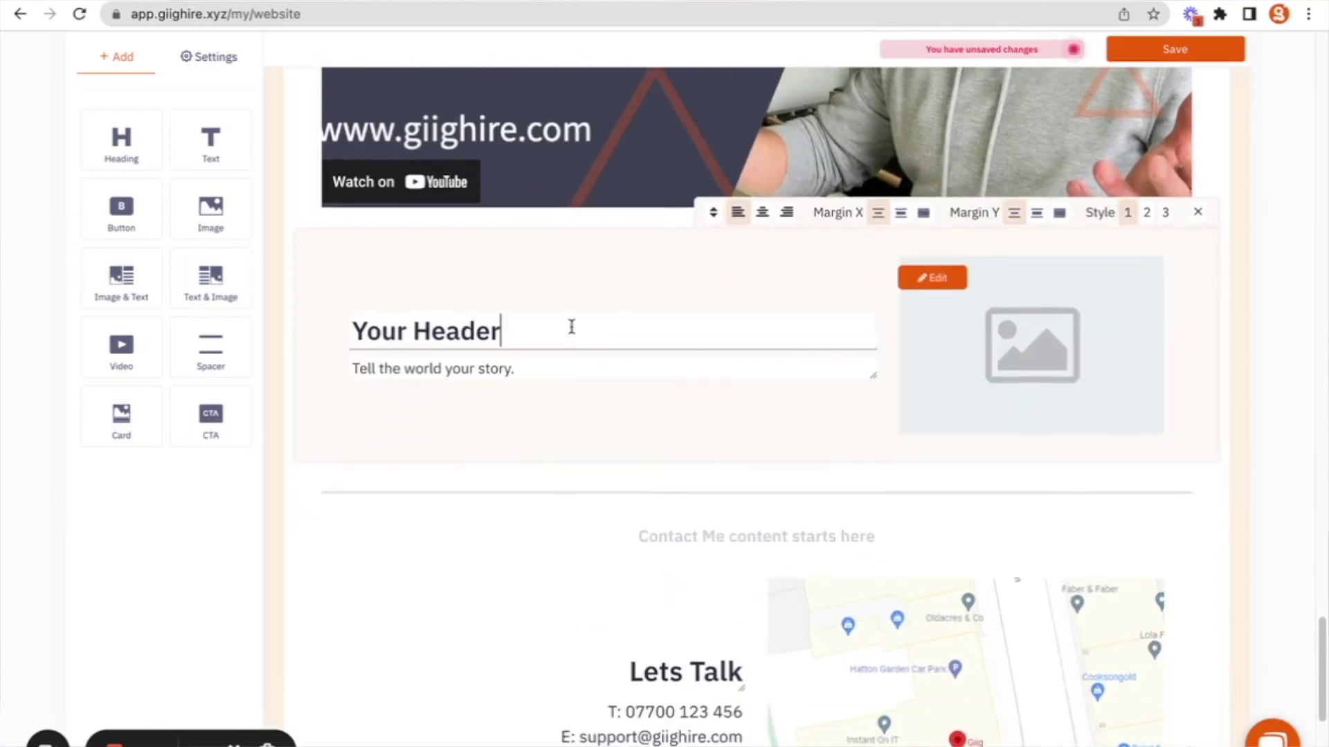
pyautogui.tripleClick(571, 327)
pyautogui.write('Title')
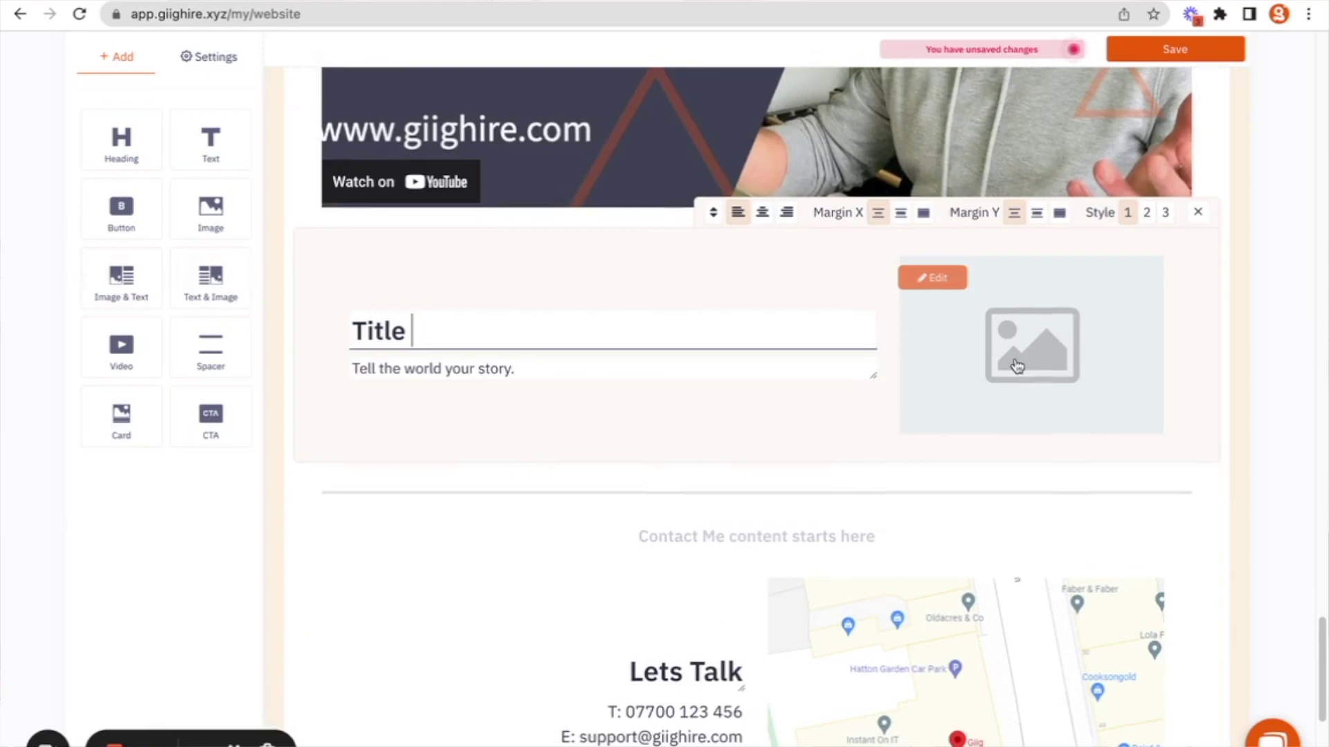
pyautogui.scroll(-1, 943, 374)
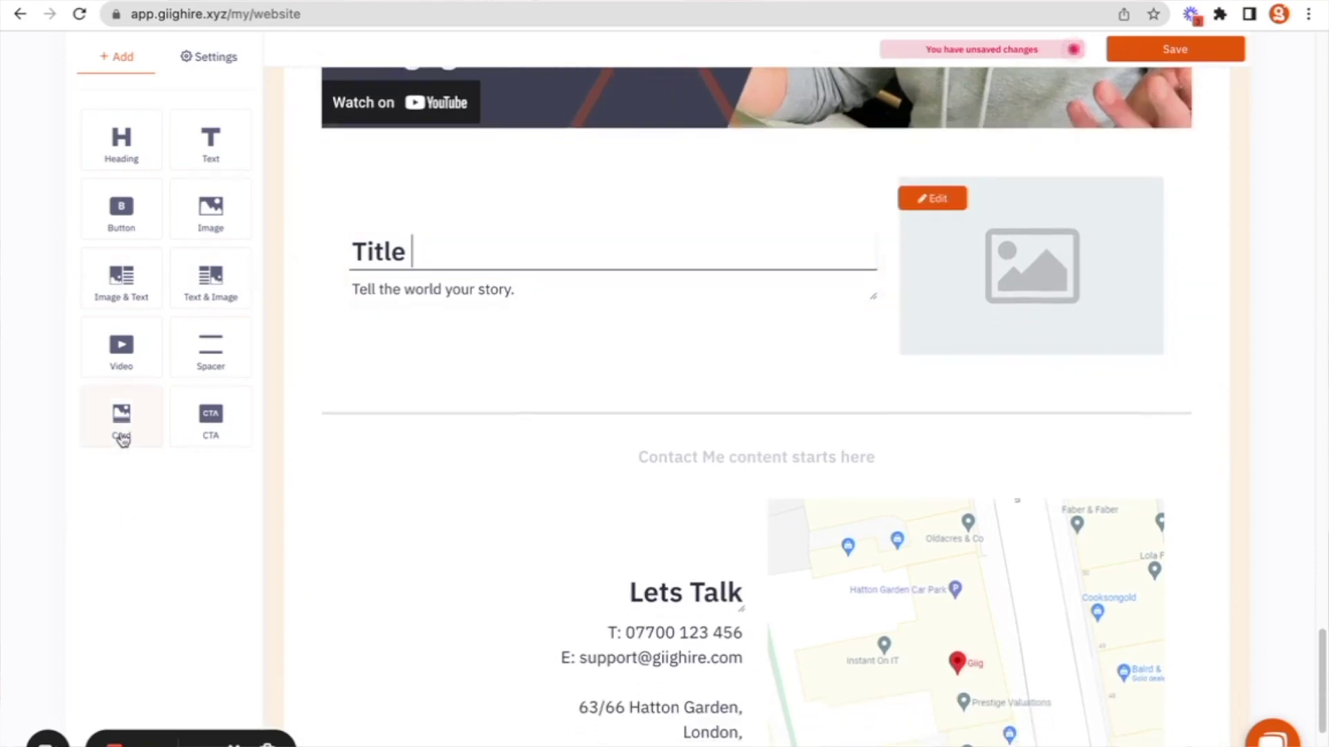
pyautogui.moveTo(121, 444); pyautogui.dragTo(685, 439)
pyautogui.scroll(-1, 685, 439)
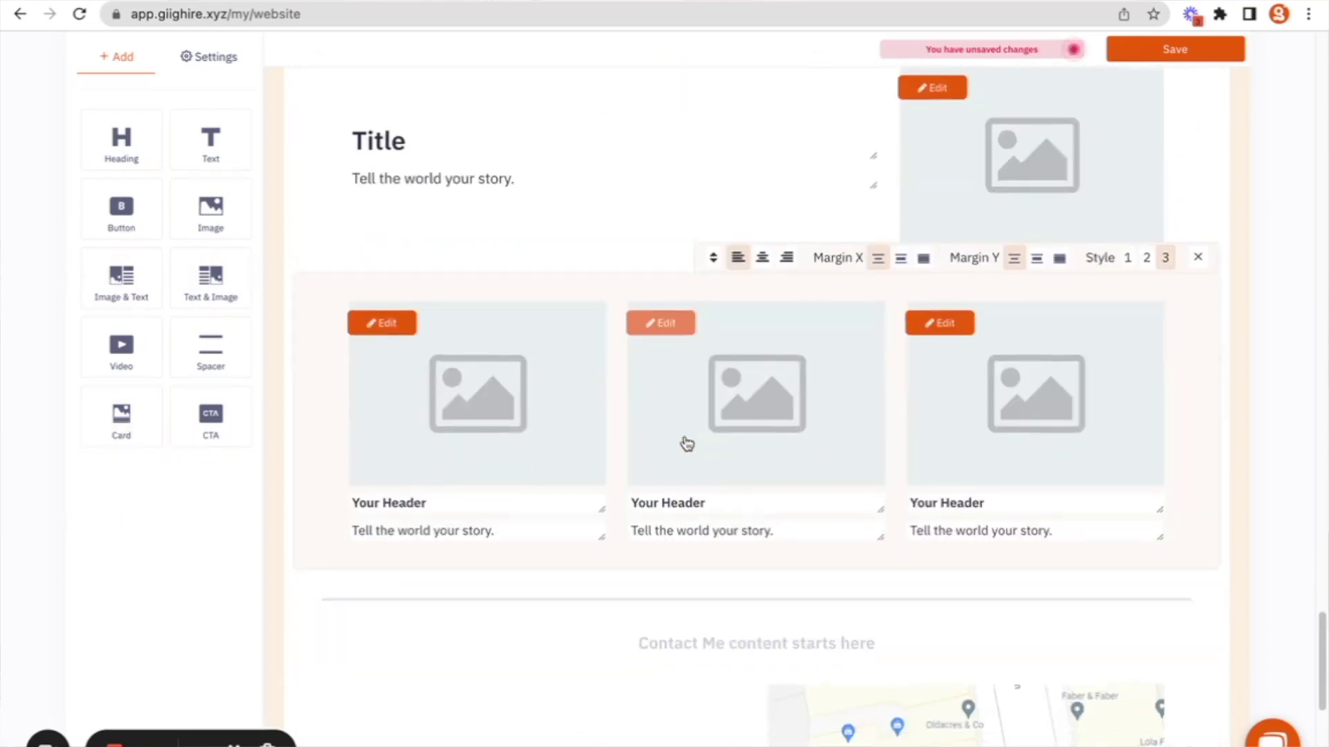
pyautogui.scroll(-1, 675, 537)
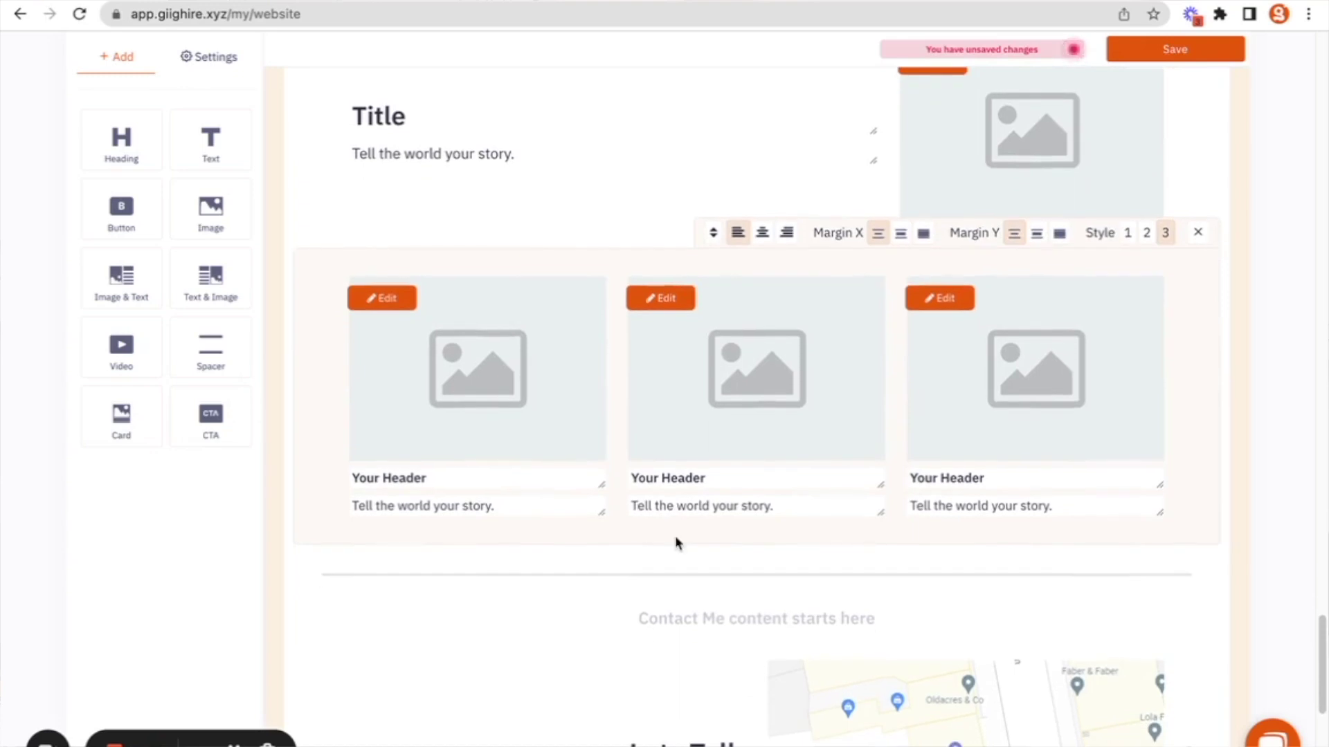
pyautogui.scroll(-1, 675, 541)
pyautogui.scroll(-1, 675, 541)
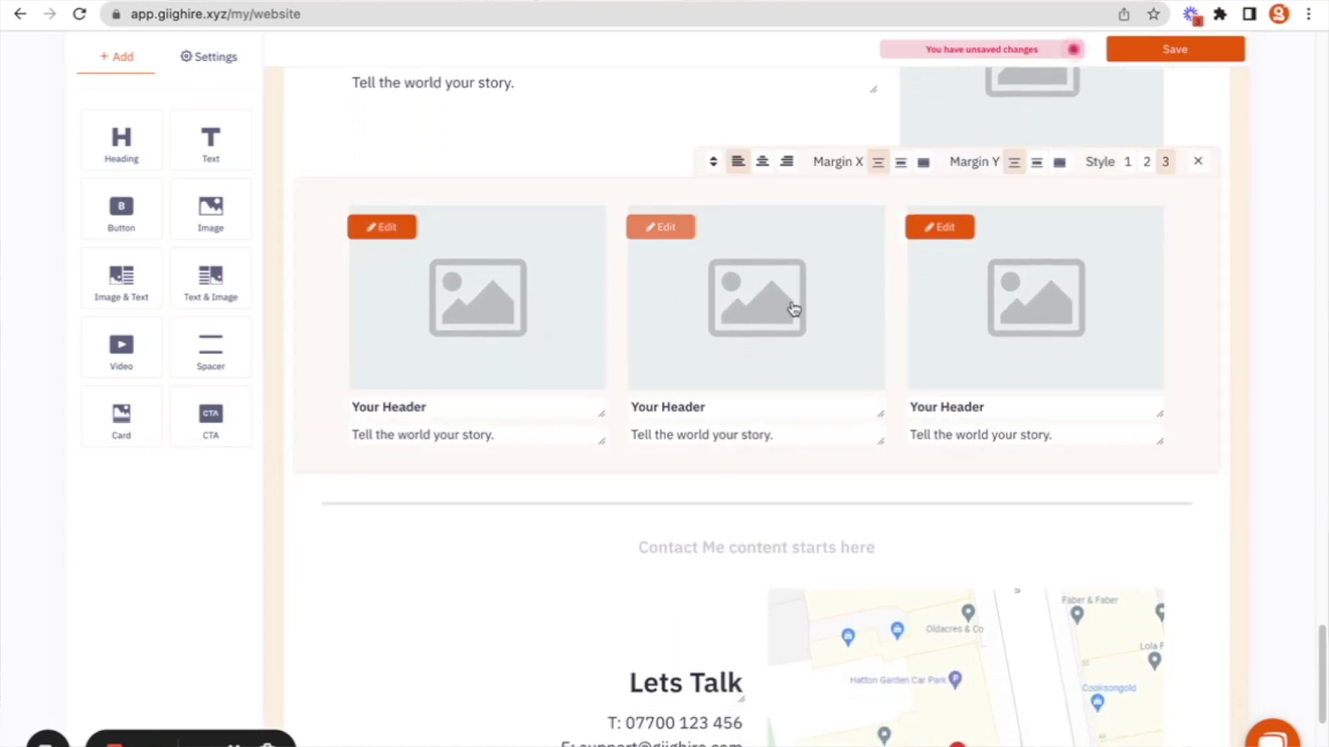
pyautogui.tripleClick(487, 408)
pyautogui.write('Review From Sarah')
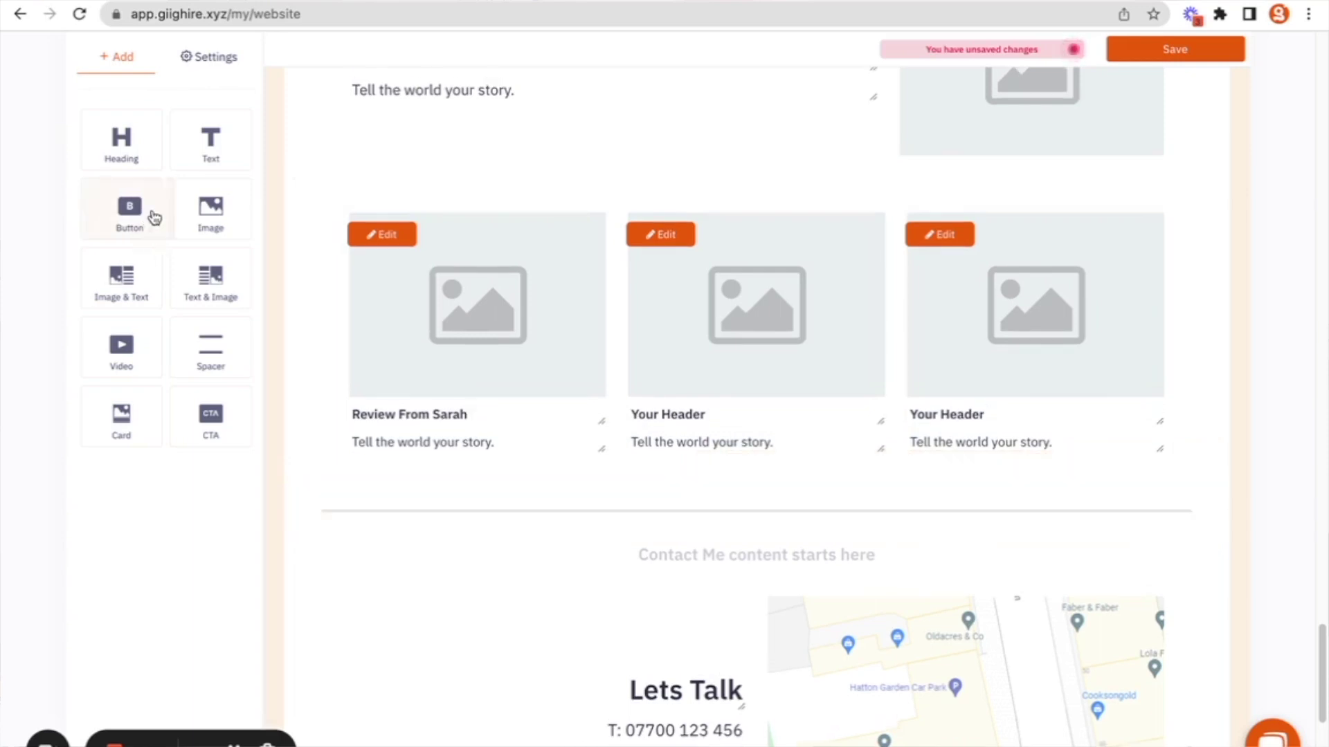
# Step: Add a Your Button block, a 'Click here if you dare.' CTA and spacers
pyautogui.moveTo(134, 216); pyautogui.dragTo(628, 486)
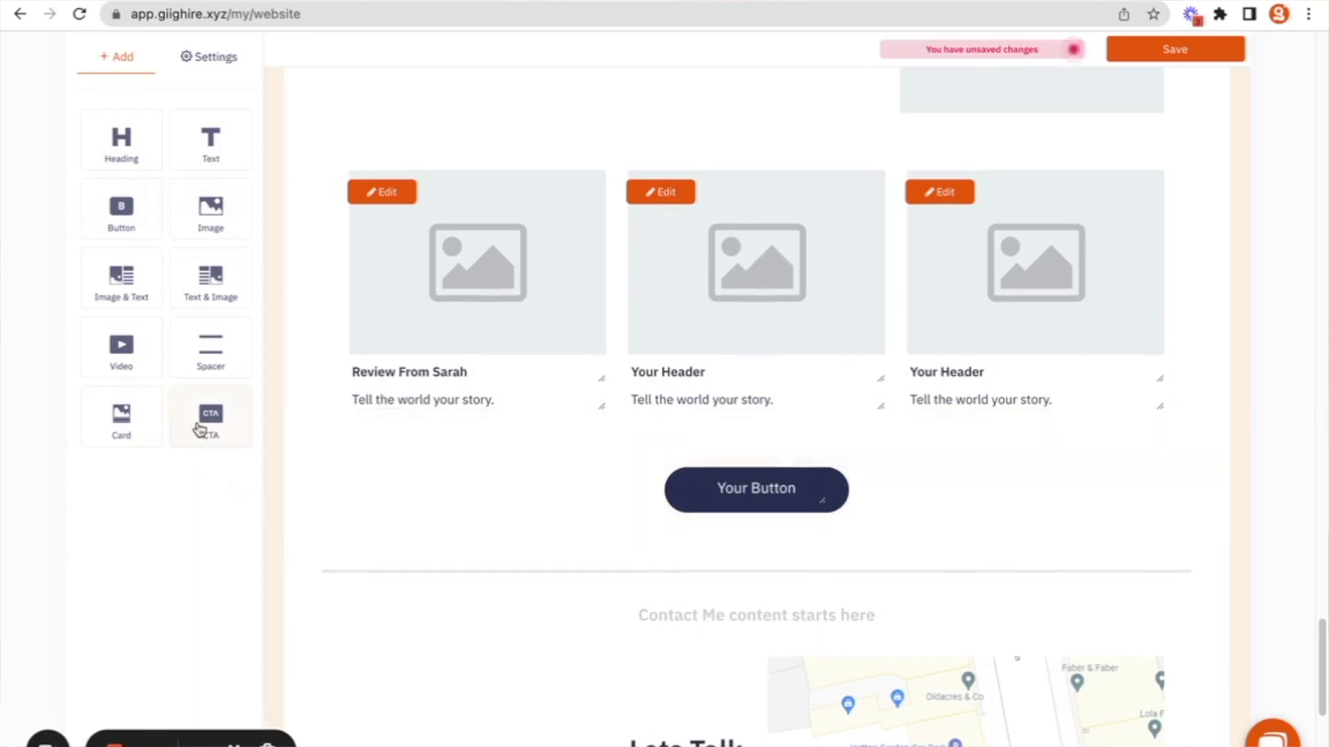
pyautogui.moveTo(201, 430); pyautogui.dragTo(579, 606)
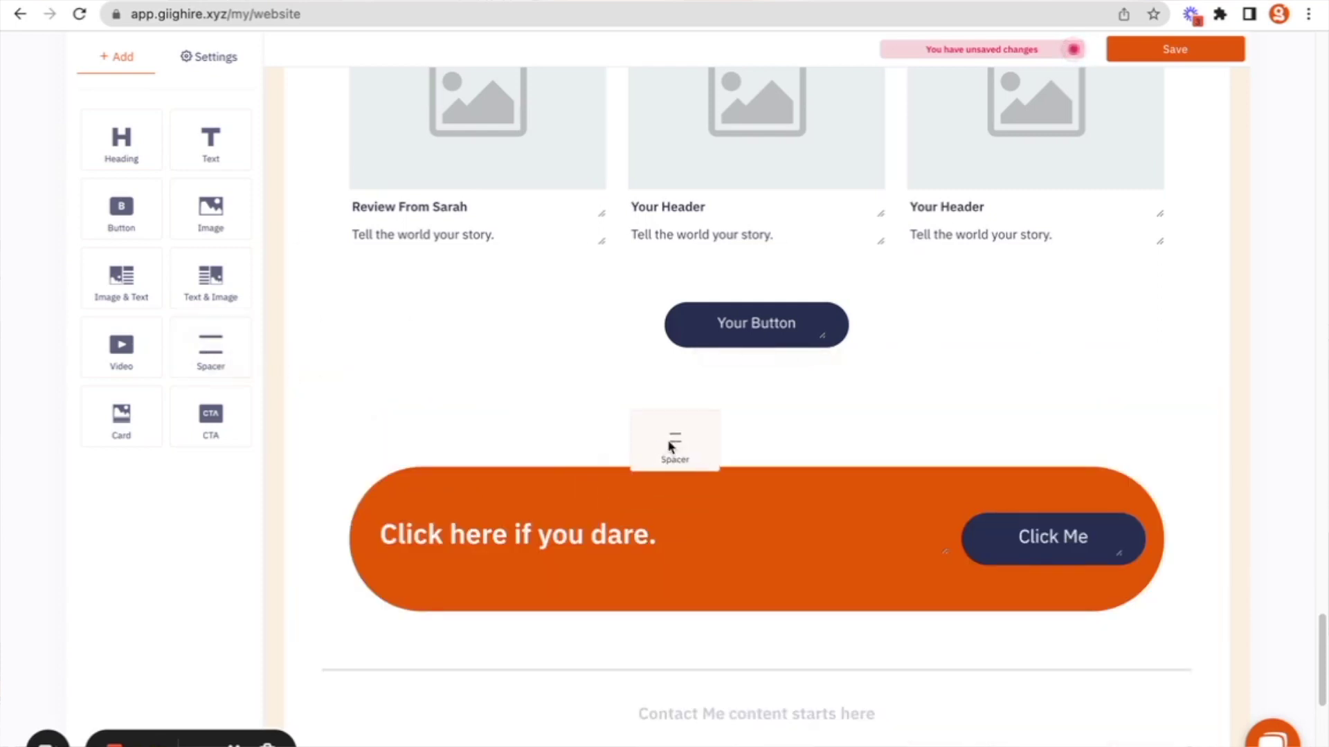
pyautogui.moveTo(209, 356)
pyautogui.mouseDown()
pyautogui.moveTo(671, 445)
pyautogui.moveTo(576, 417)
pyautogui.moveTo(617, 446)
pyautogui.mouseUp()
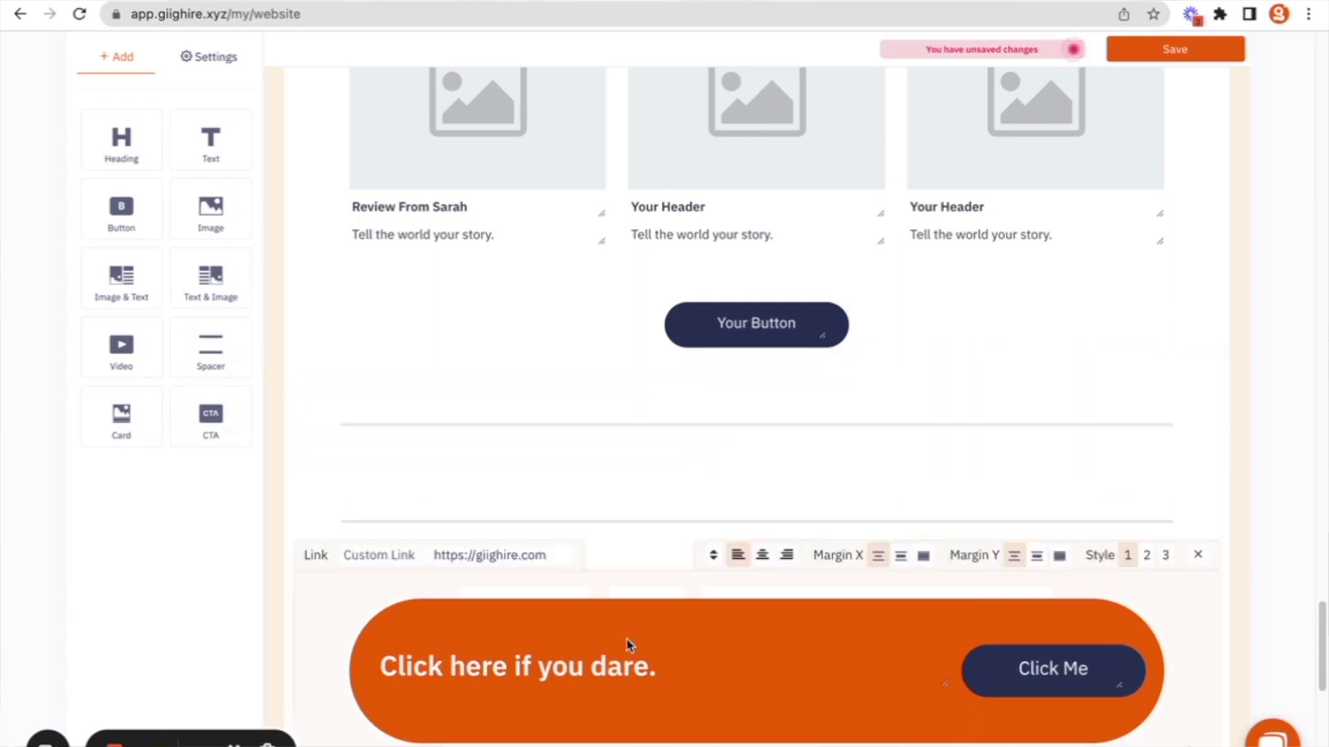
pyautogui.scroll(5, 828, 304)
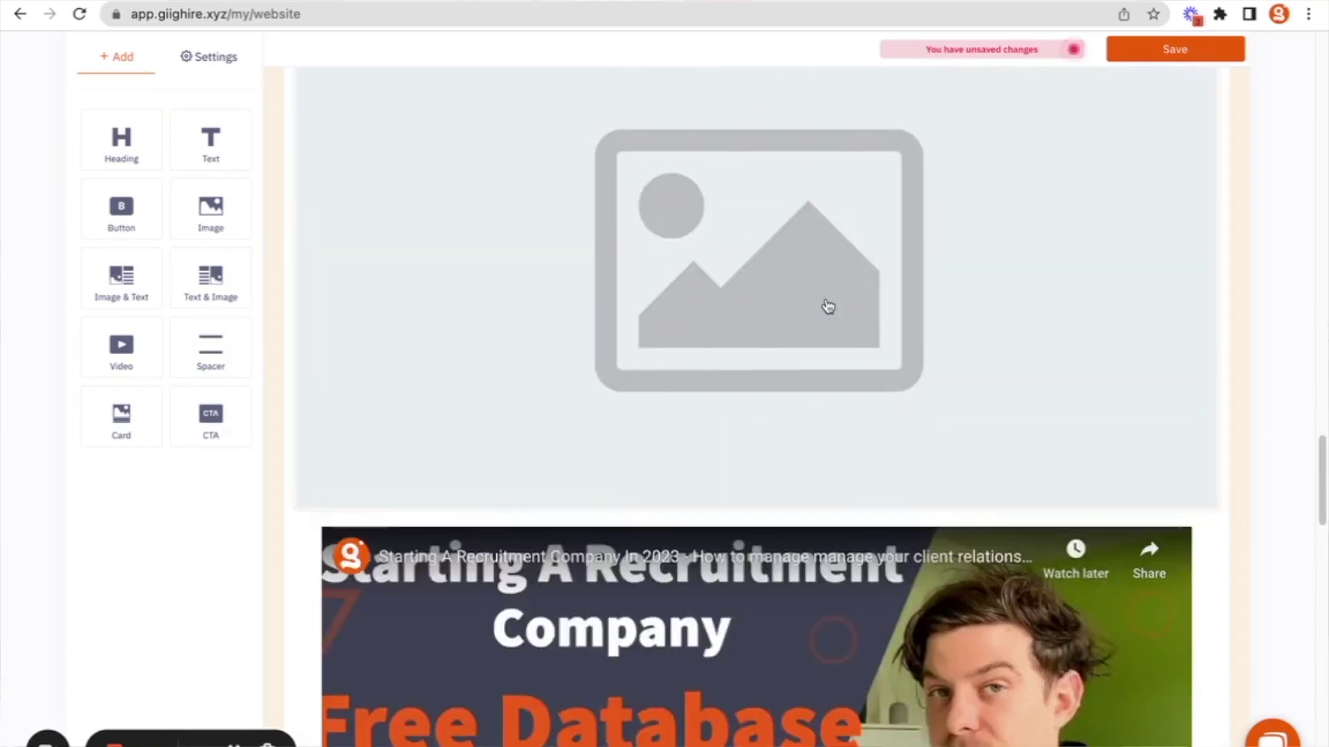